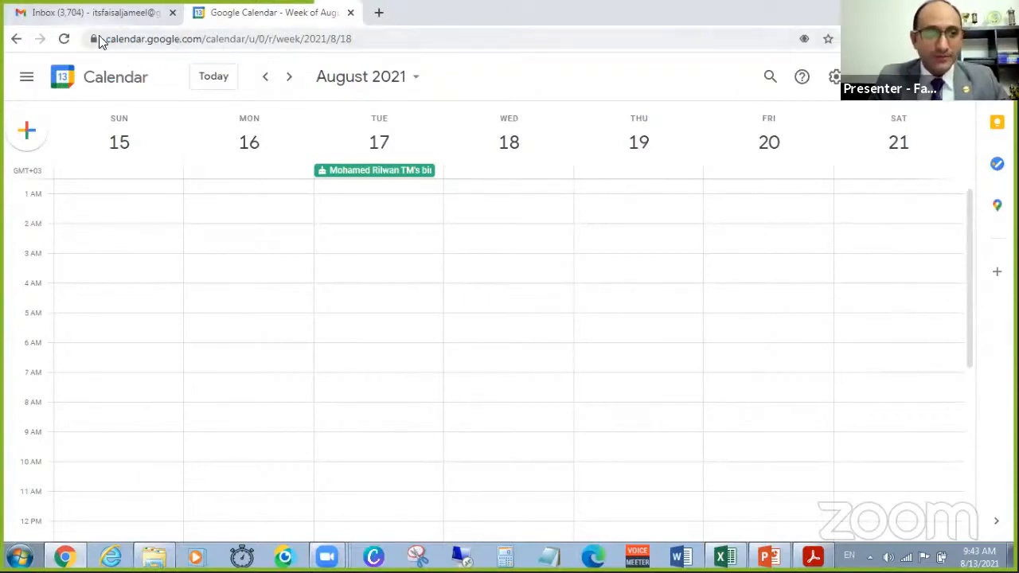
drag(106, 39, 200, 40)
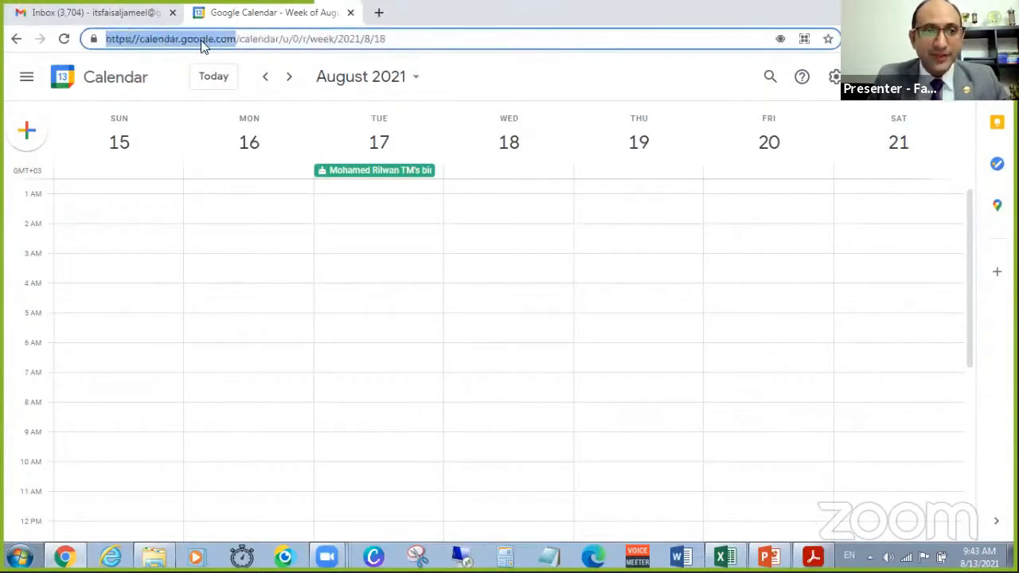
click(361, 221)
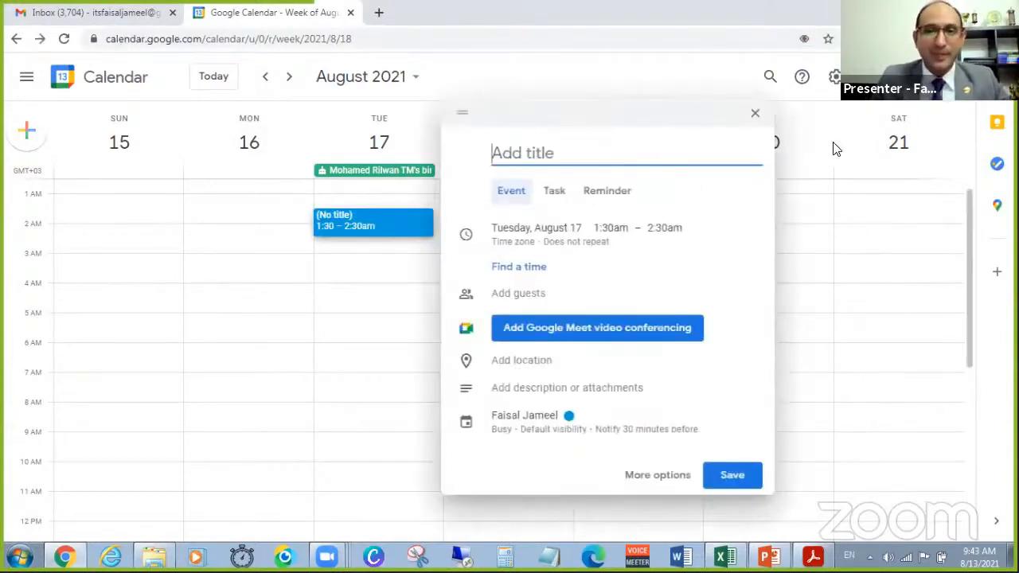
click(900, 186)
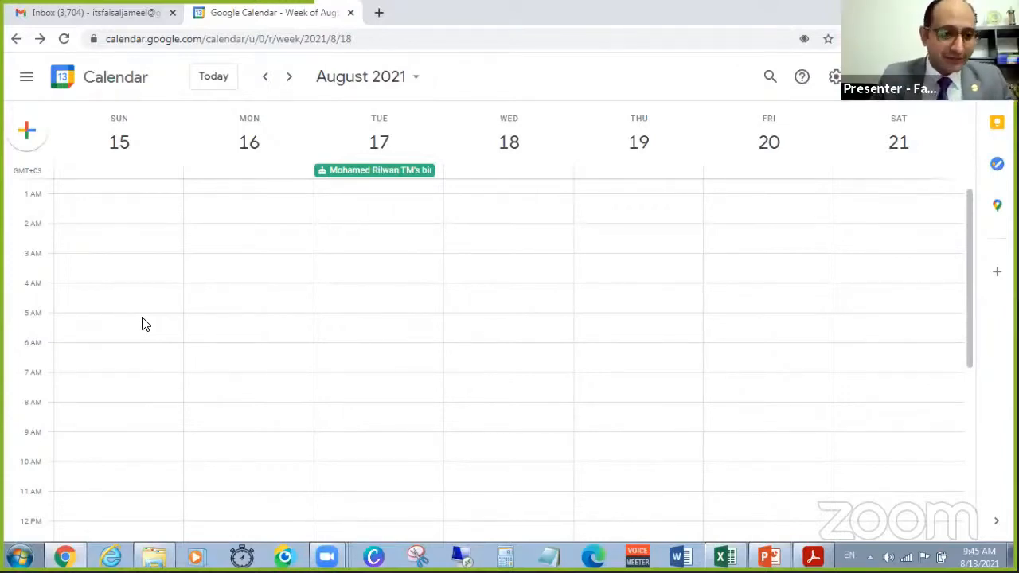
Start a new event on Sunday, August 15 at 5:00am with full details open, and set its end time to 5:15am.
mouse_move(142, 320)
mouse_down()
mouse_move(141, 339)
mouse_move(154, 325)
mouse_up()
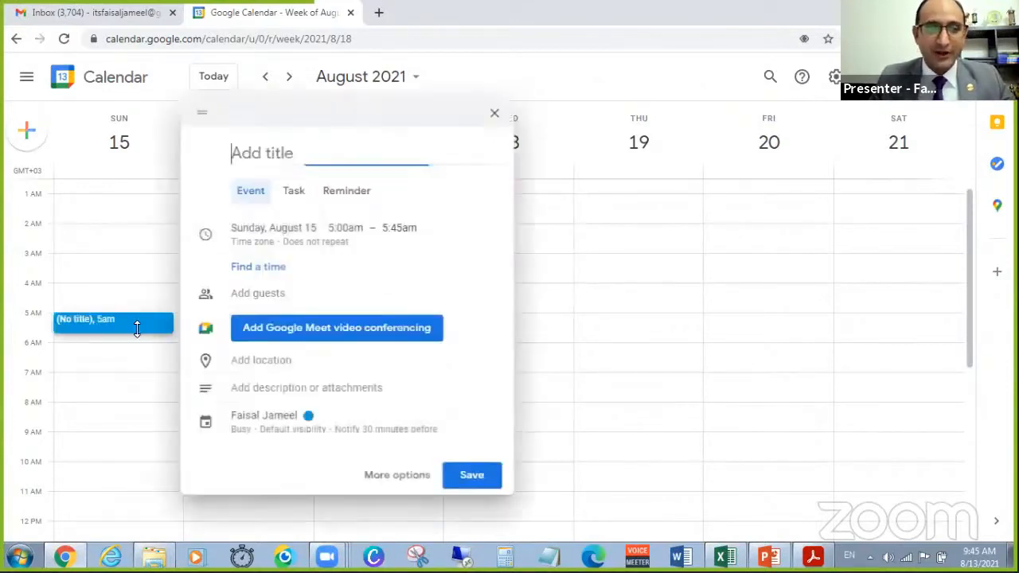
click(393, 479)
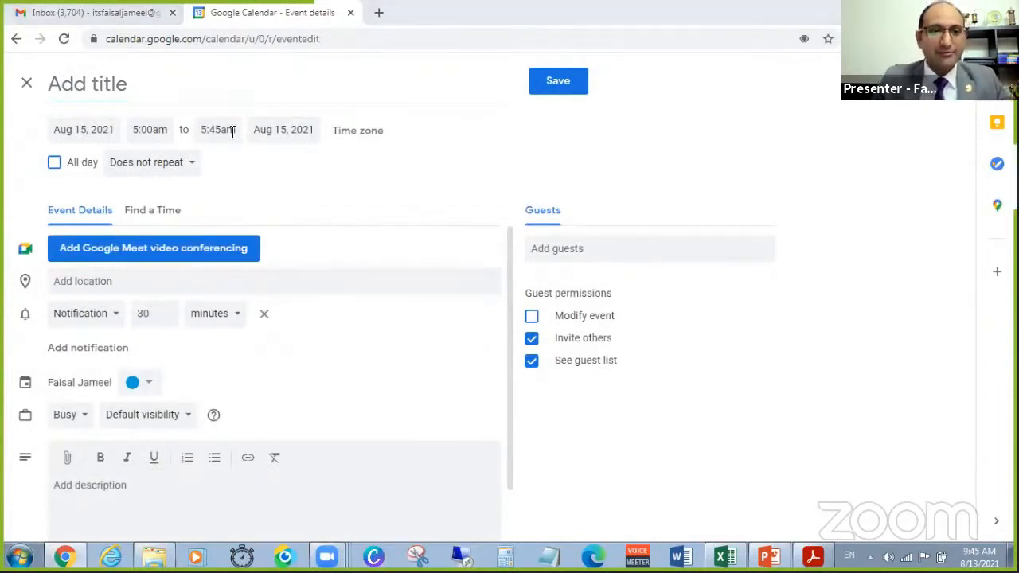
click(233, 132)
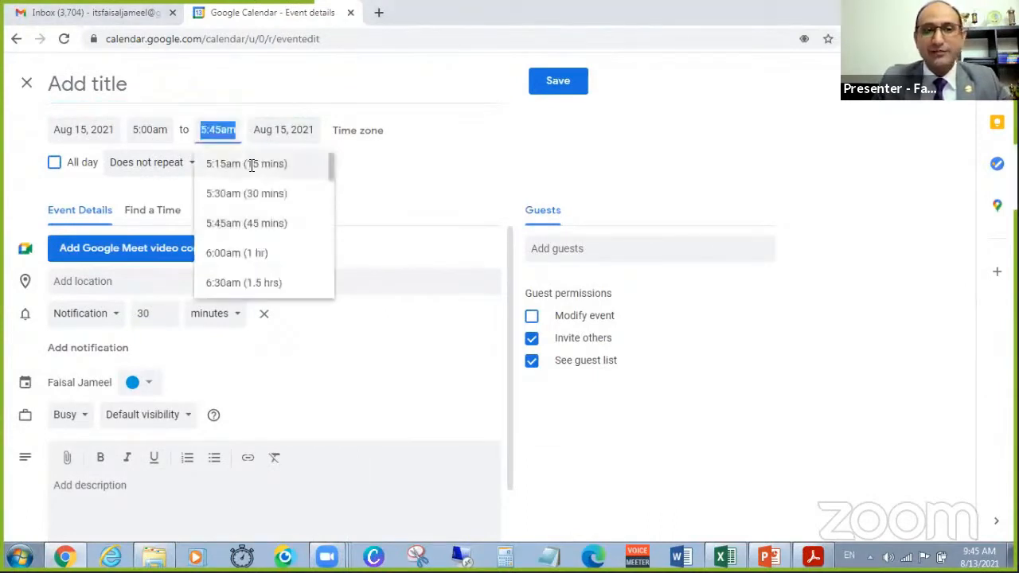
click(282, 164)
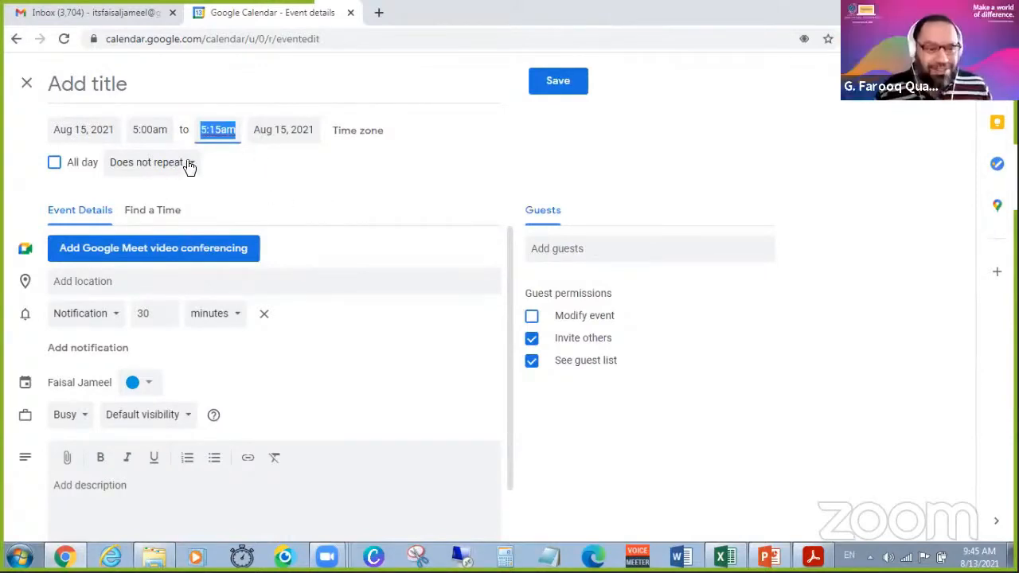
Title the event "Review Tasks of the day".
click(138, 84)
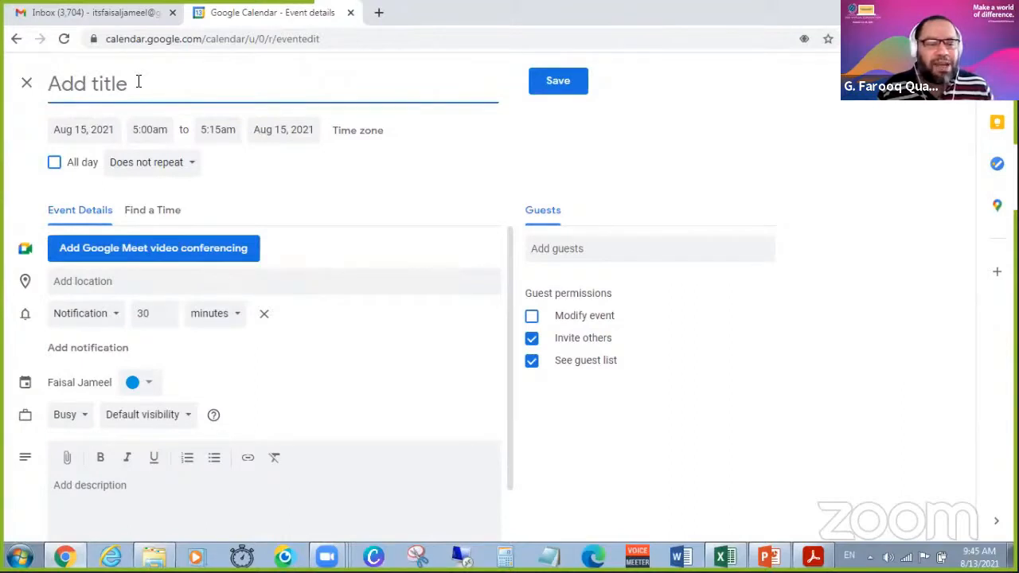
text(Rev)
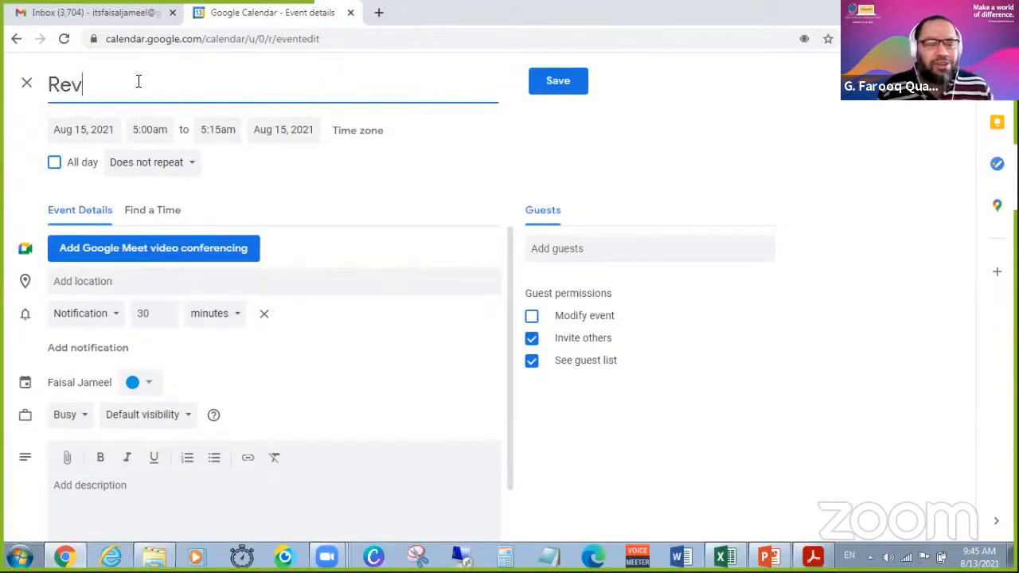
text(iew Task of )
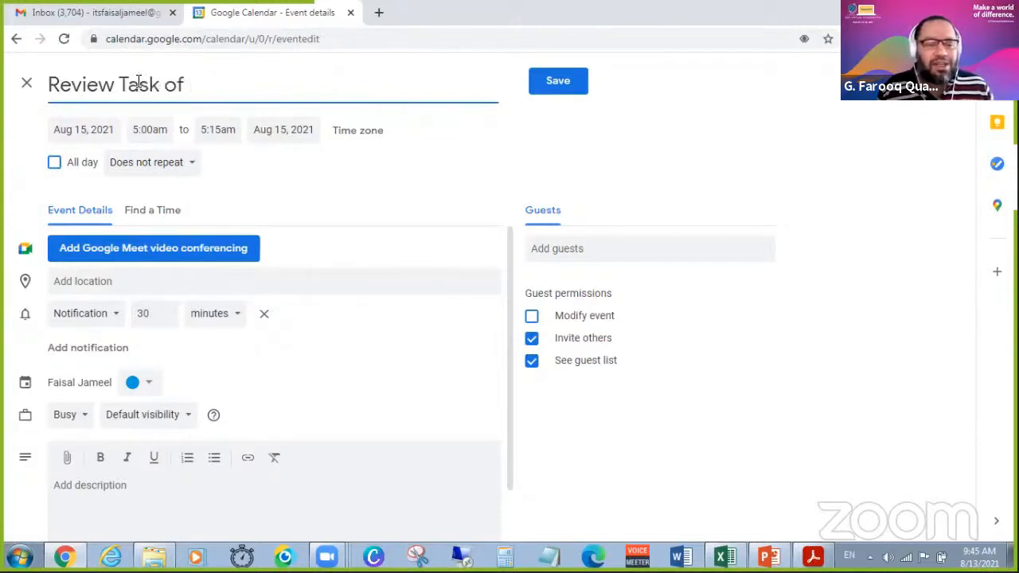
text(the day)
key(BackSpace)
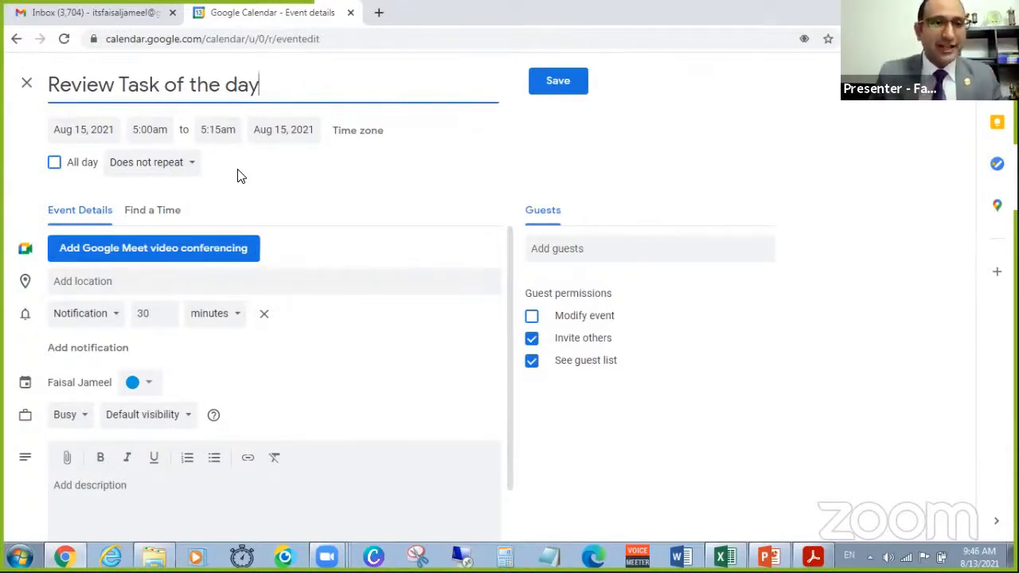
click(158, 84)
text(s)
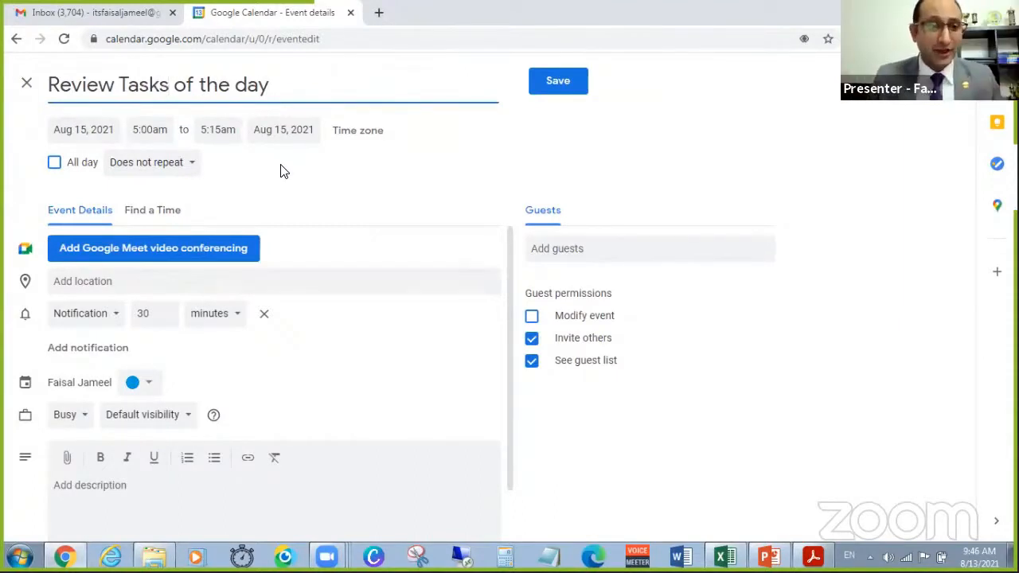
Set the event to repeat daily with a dark green colour, and save it.
click(191, 165)
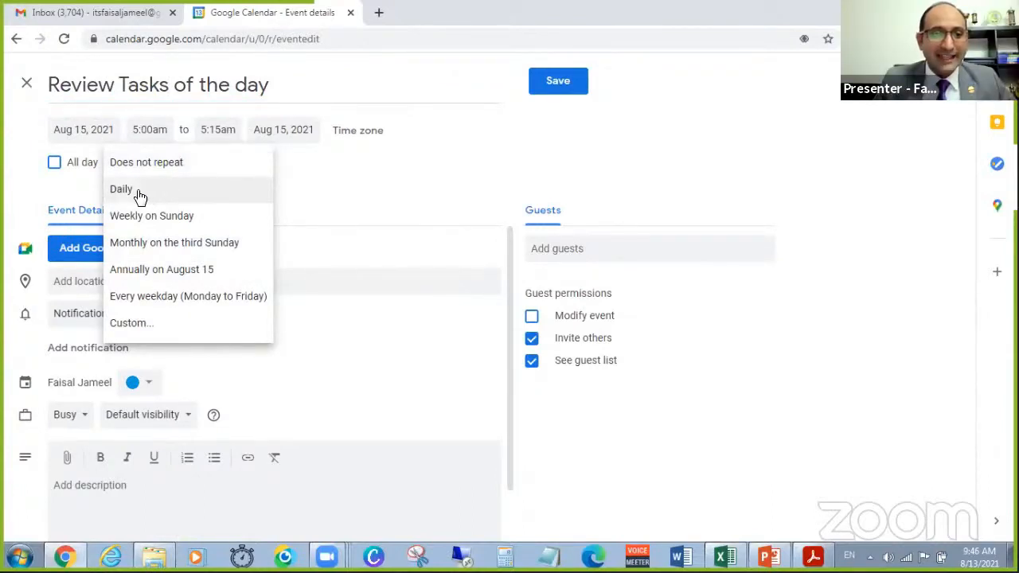
click(189, 191)
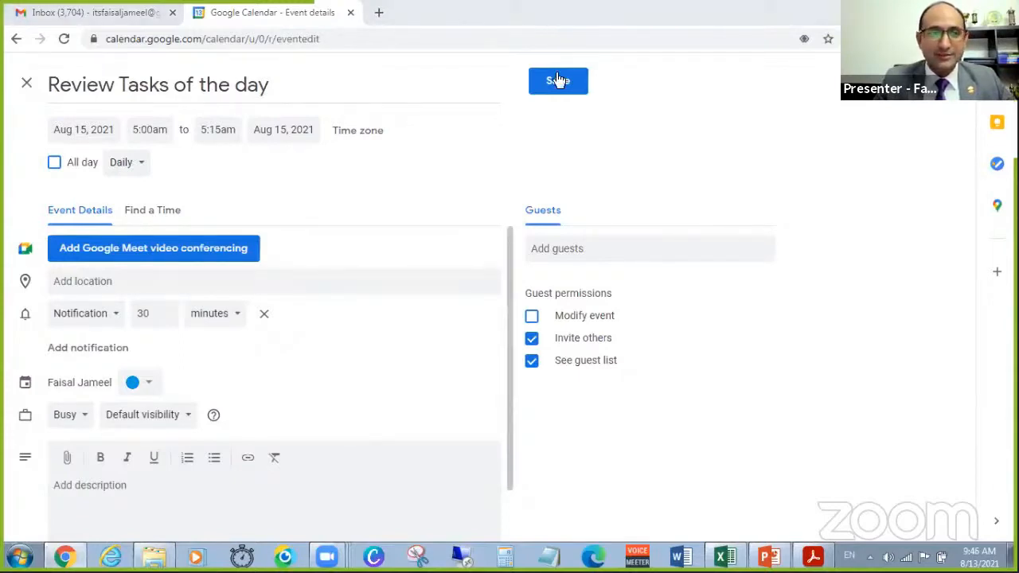
click(133, 385)
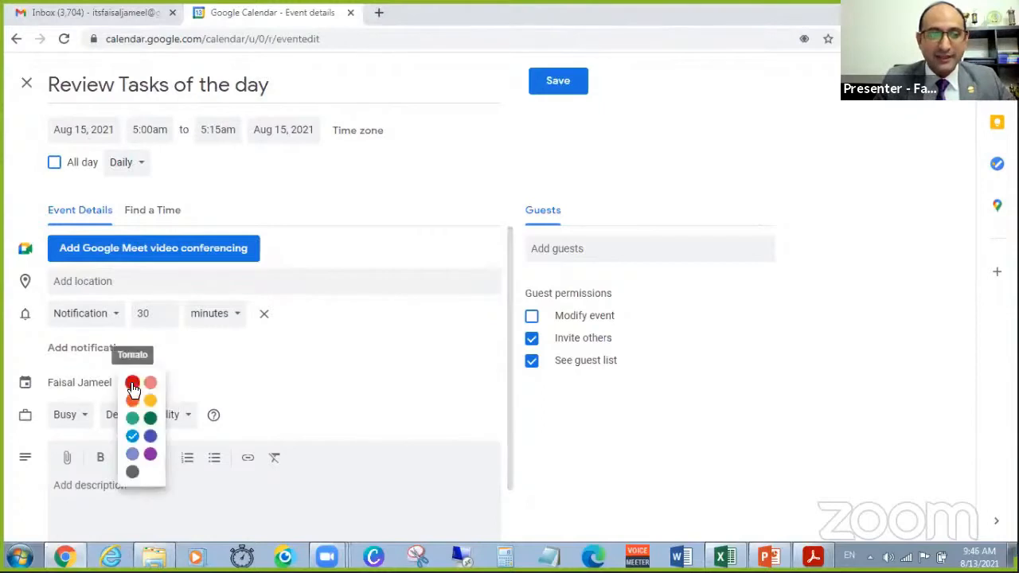
click(149, 418)
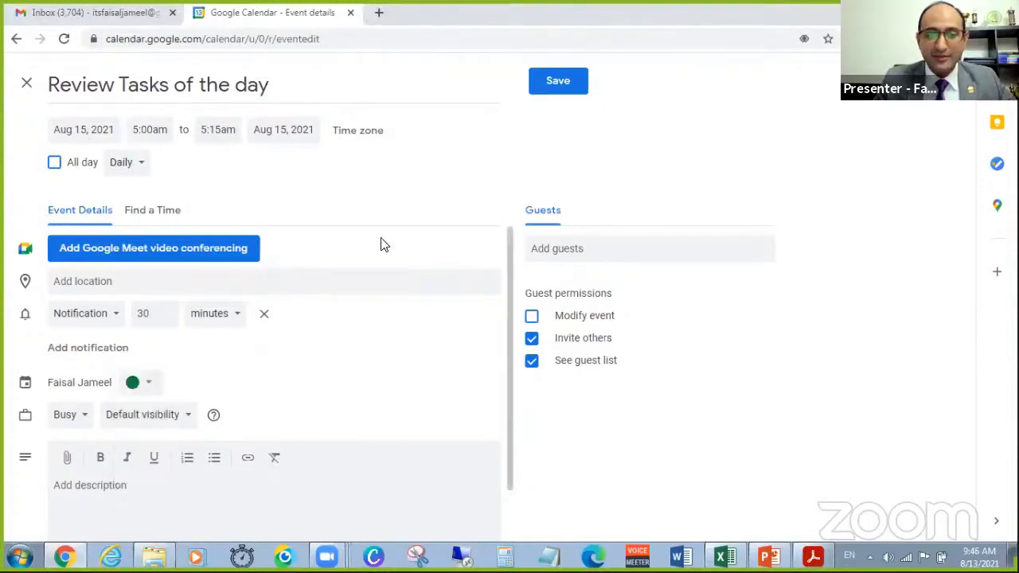
click(561, 83)
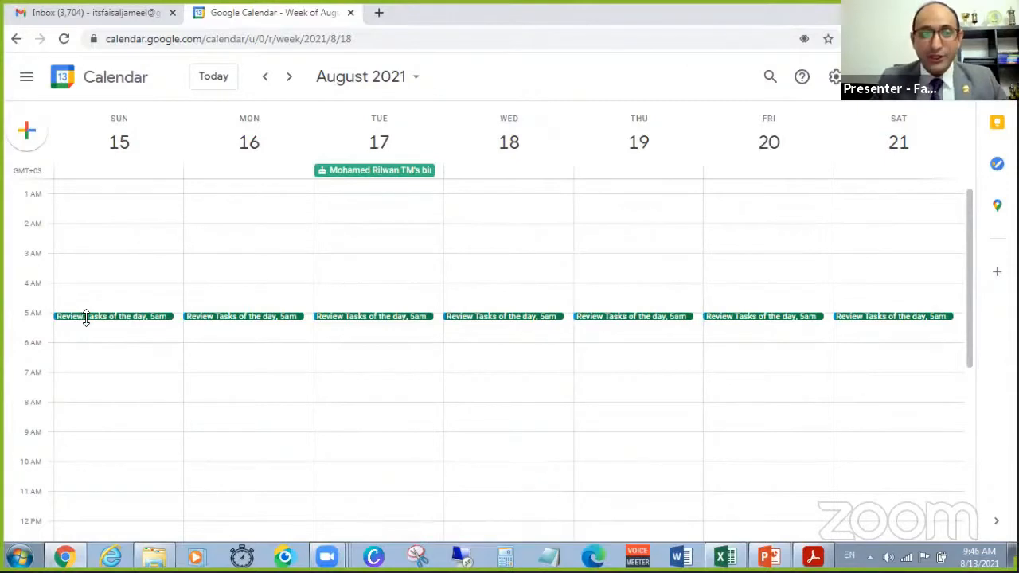
View the details of Sunday's "Review Tasks of the day" event and close them.
click(94, 316)
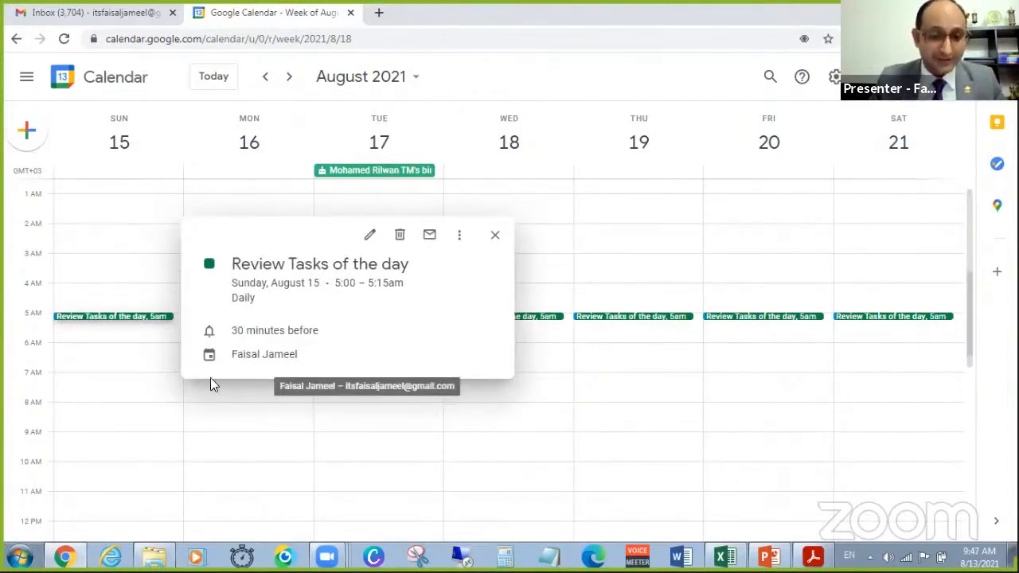
click(547, 432)
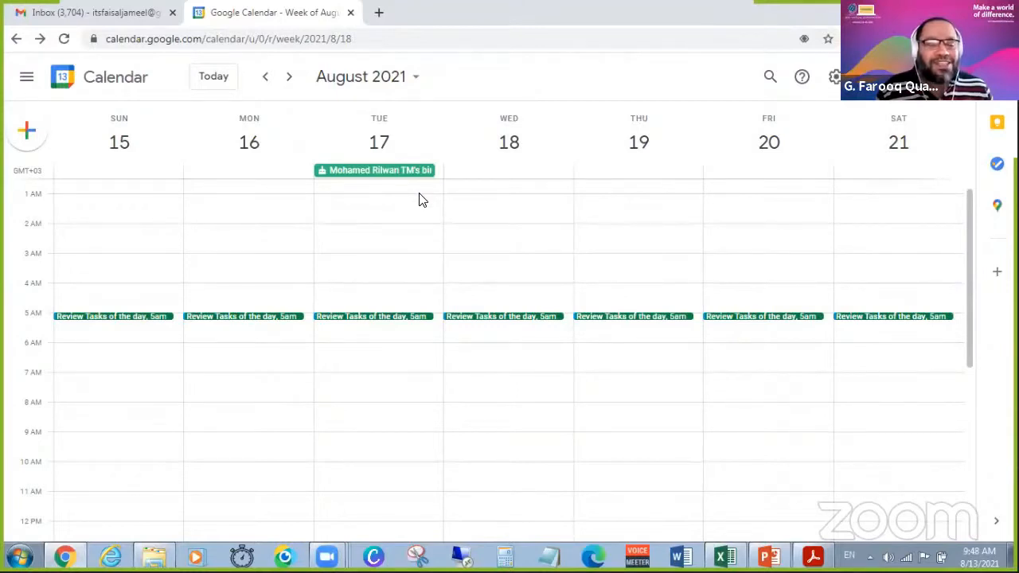
click(141, 190)
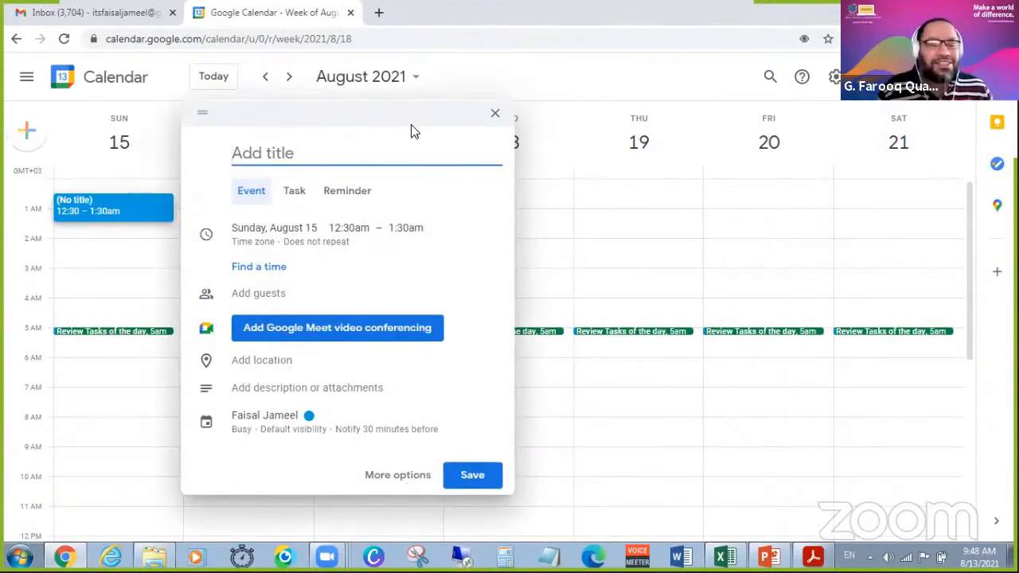
click(108, 420)
Start a new event on Sunday, August 15 from 5:00pm to 7:00pm and open its full details.
scroll(96, 454, down, 5)
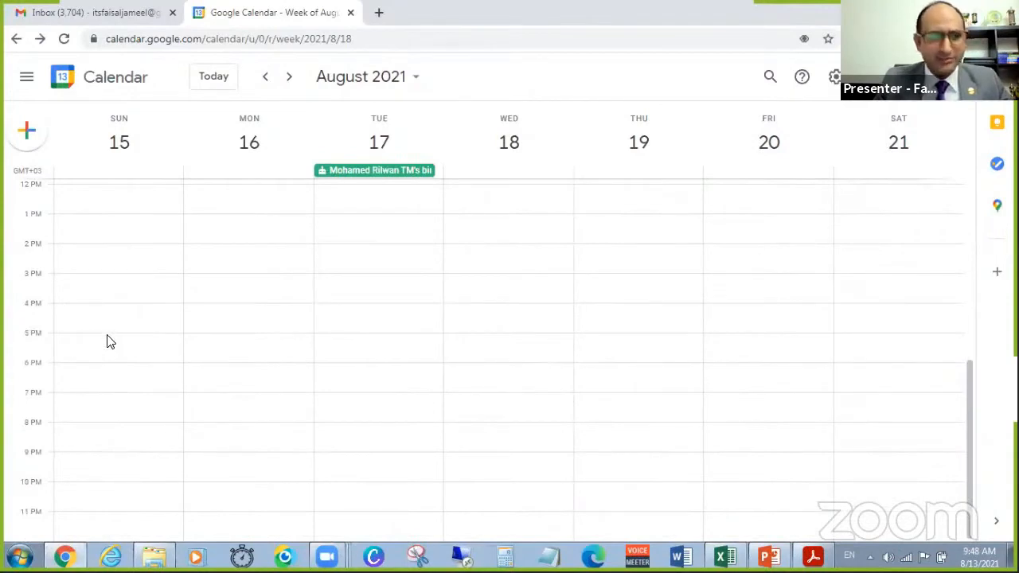
drag(108, 342, 107, 391)
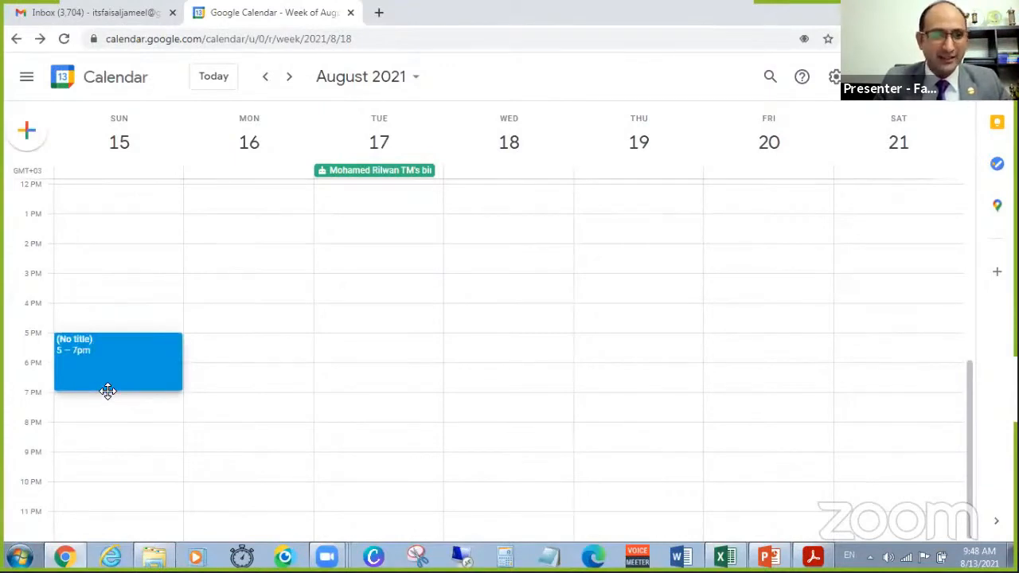
drag(107, 390, 107, 390)
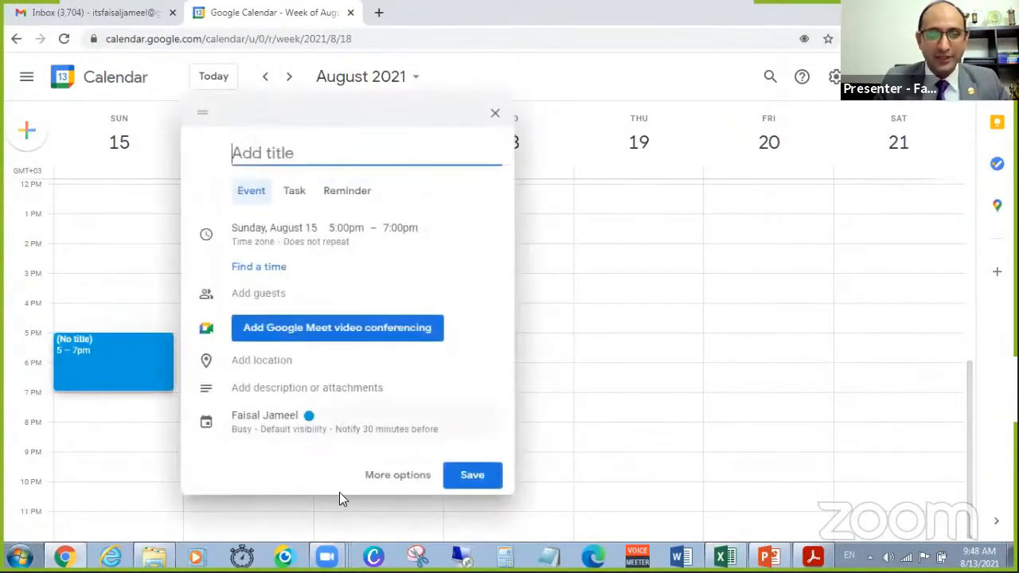
click(401, 480)
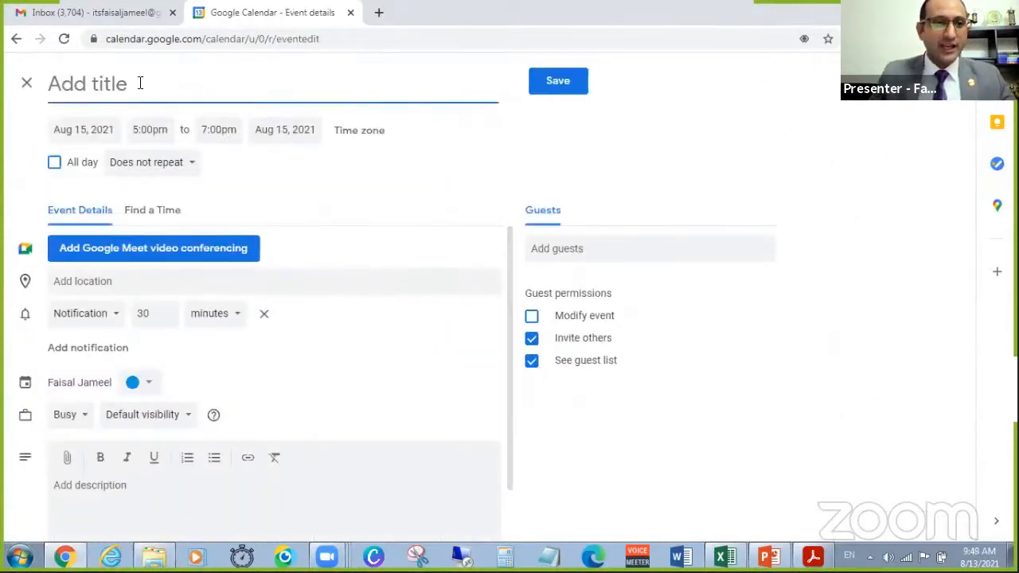
Title the event with the host's first name followed by "Toastmasters Club".
text(Clu)
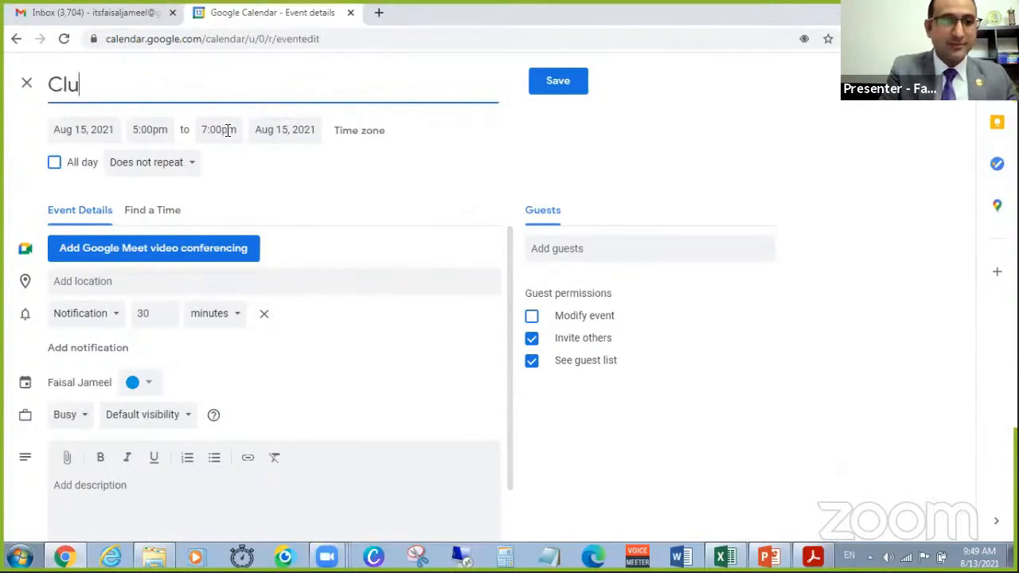
key(BackSpace)
key(BackSpace)
key(BackSpace)
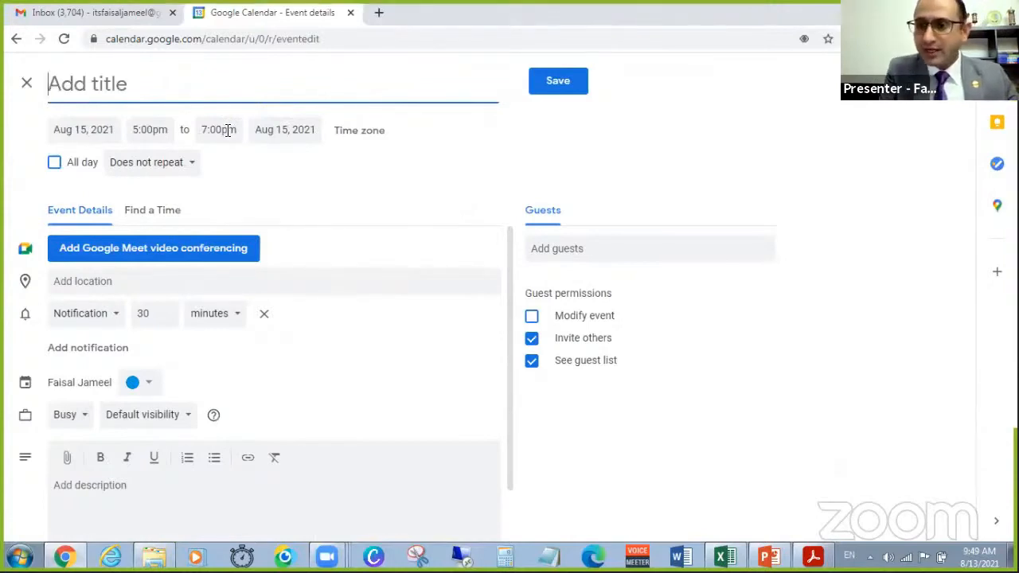
text(Farooqq)
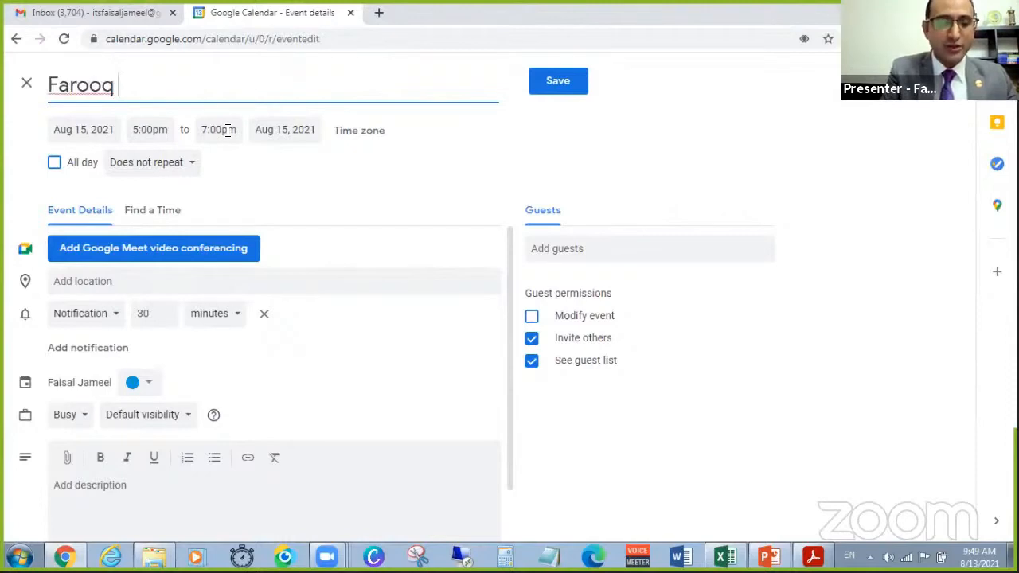
text( Toastmasge)
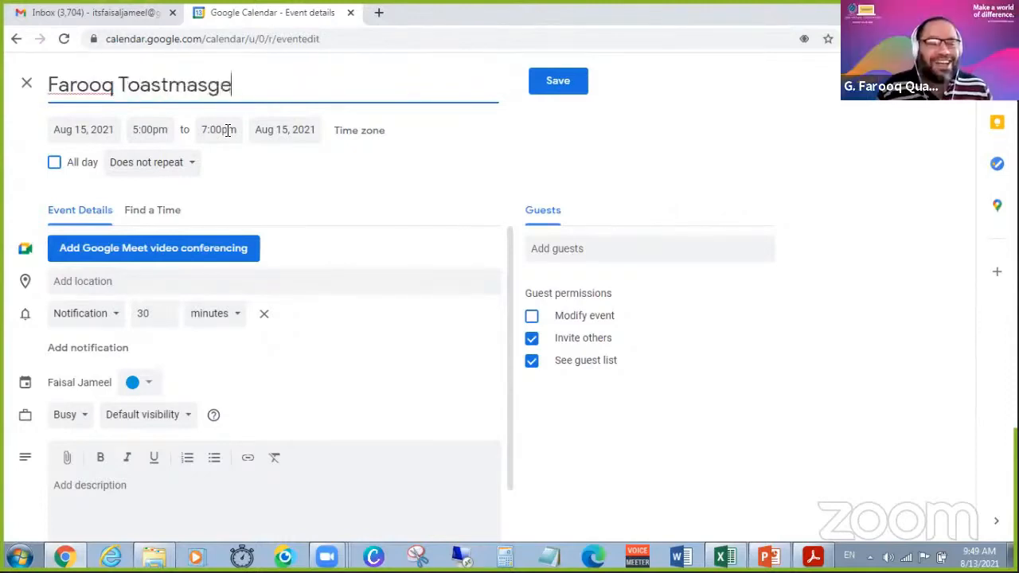
text(rs)
key(BackSpace)
key(BackSpace)
key(BackSpace)
key(BackSpace)
text(t)
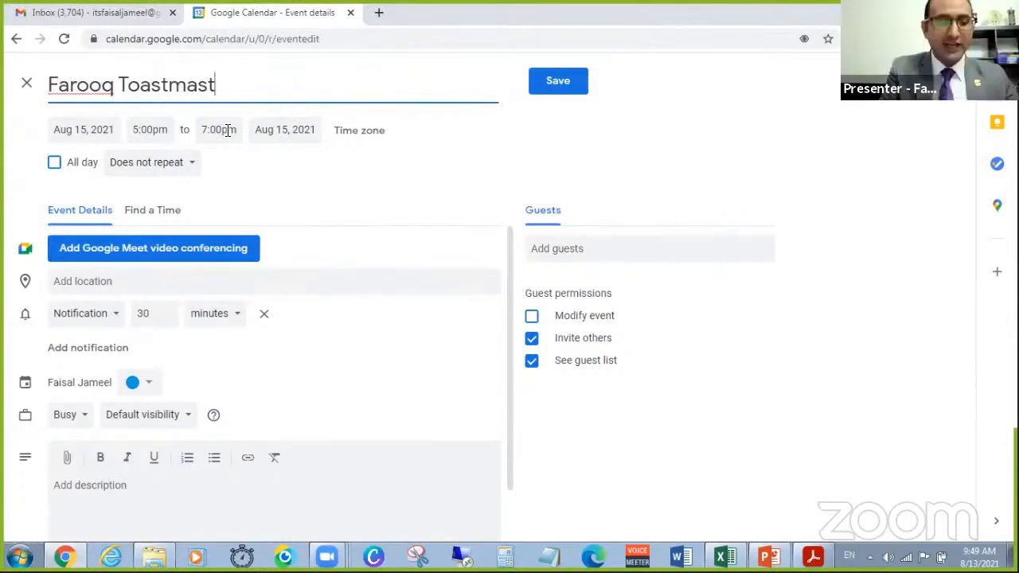
text(ers Club)
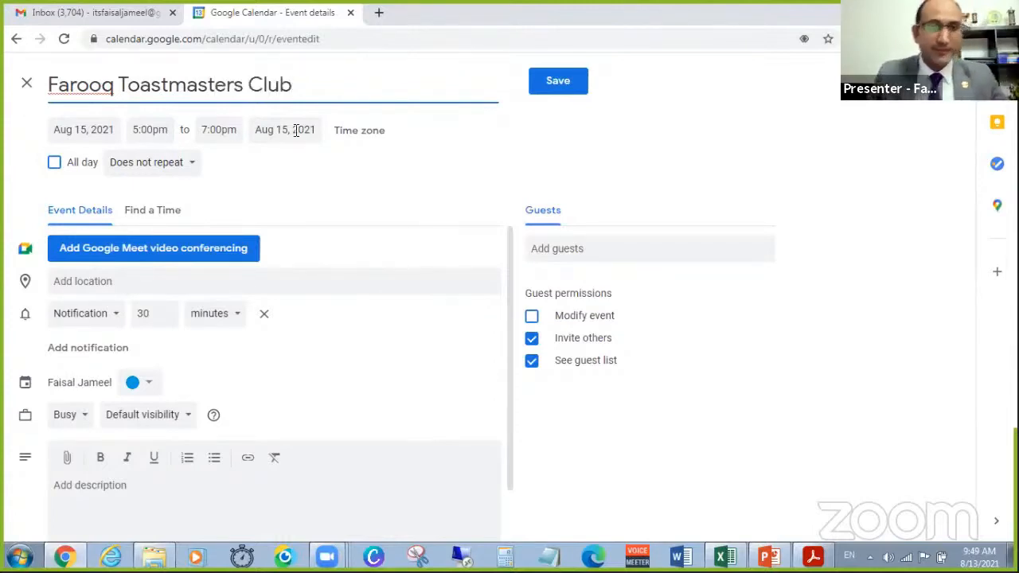
Set a custom recurrence for the event of every 2 weeks on Sunday, with no end date.
click(195, 166)
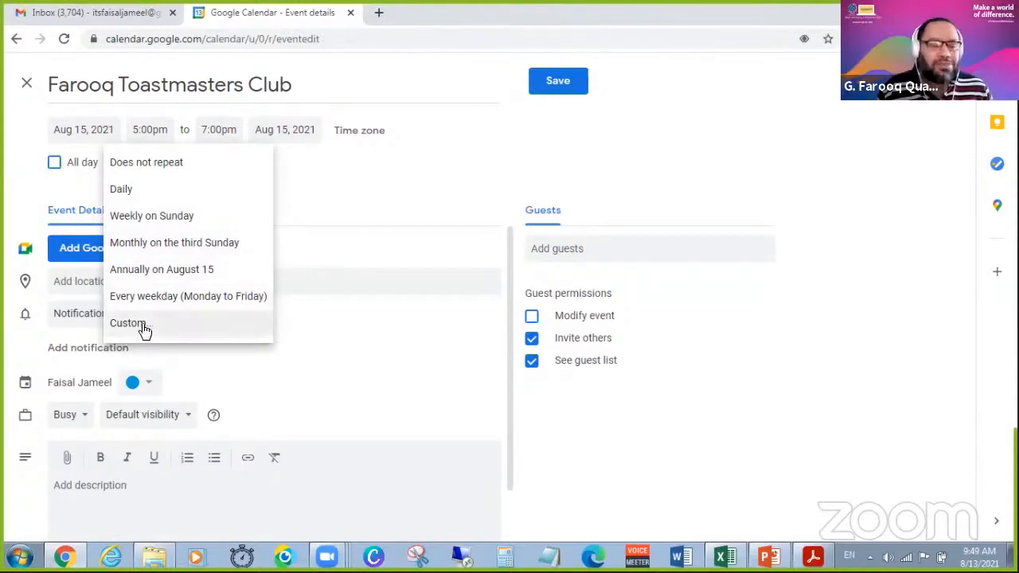
click(184, 323)
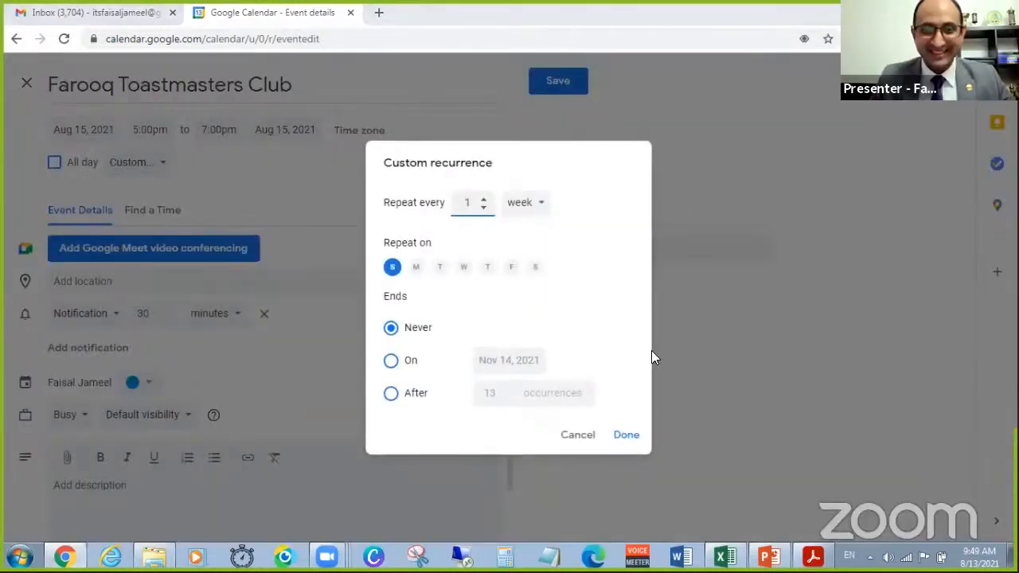
click(531, 204)
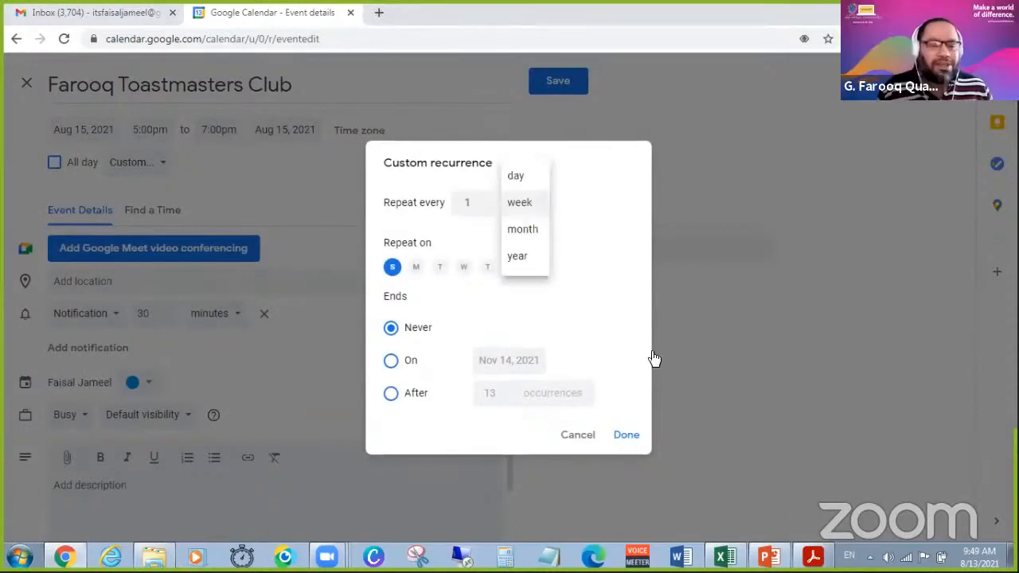
click(522, 208)
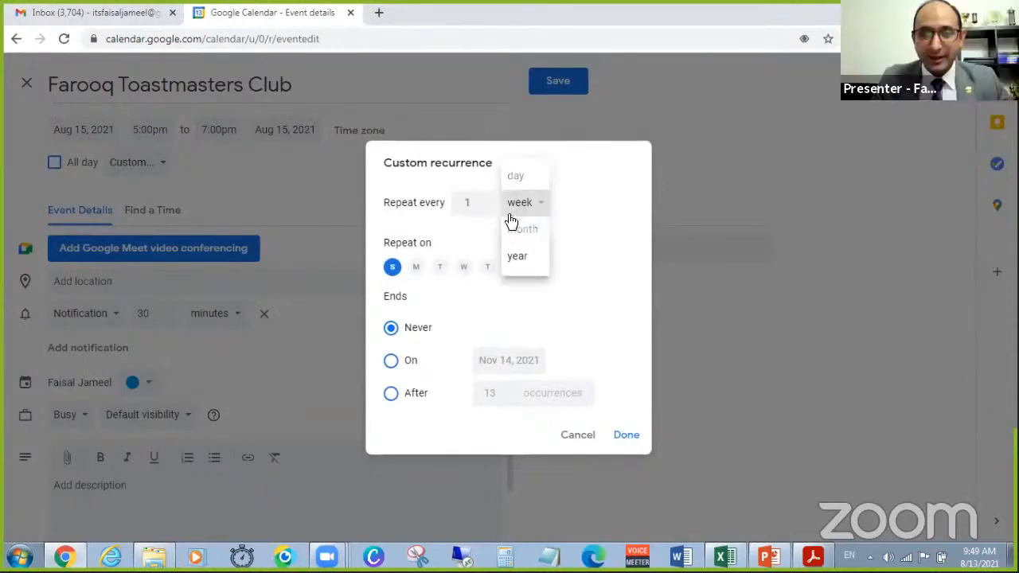
click(483, 207)
text(2)
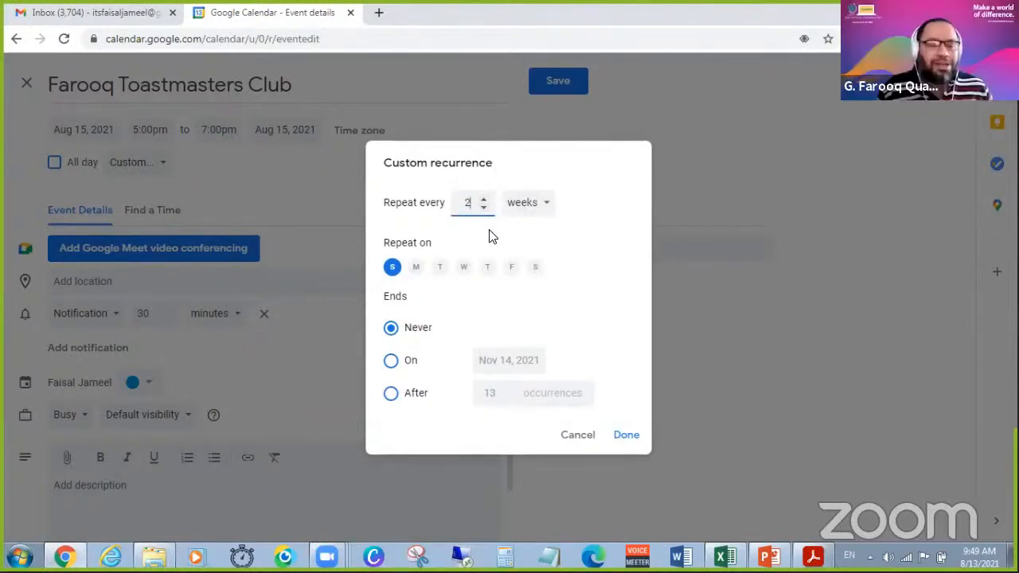
click(548, 209)
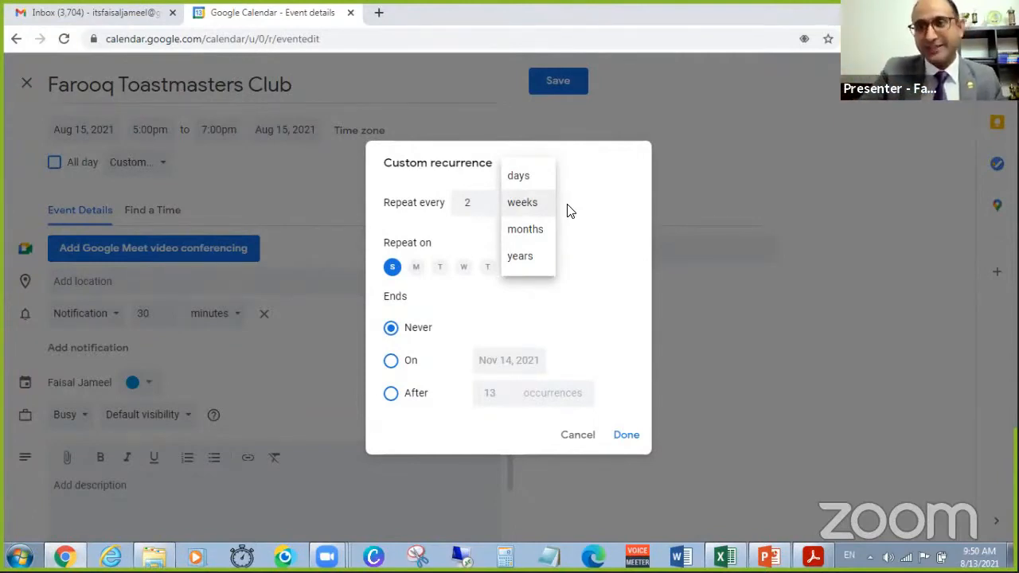
click(609, 212)
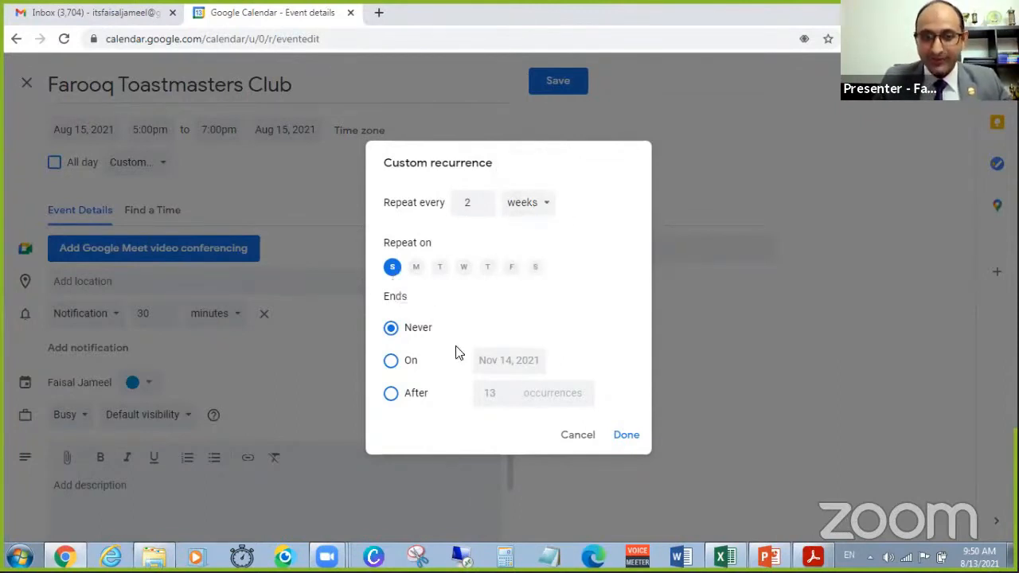
click(626, 436)
Change the Toastmasters Club event's colour to red and save the event.
click(151, 389)
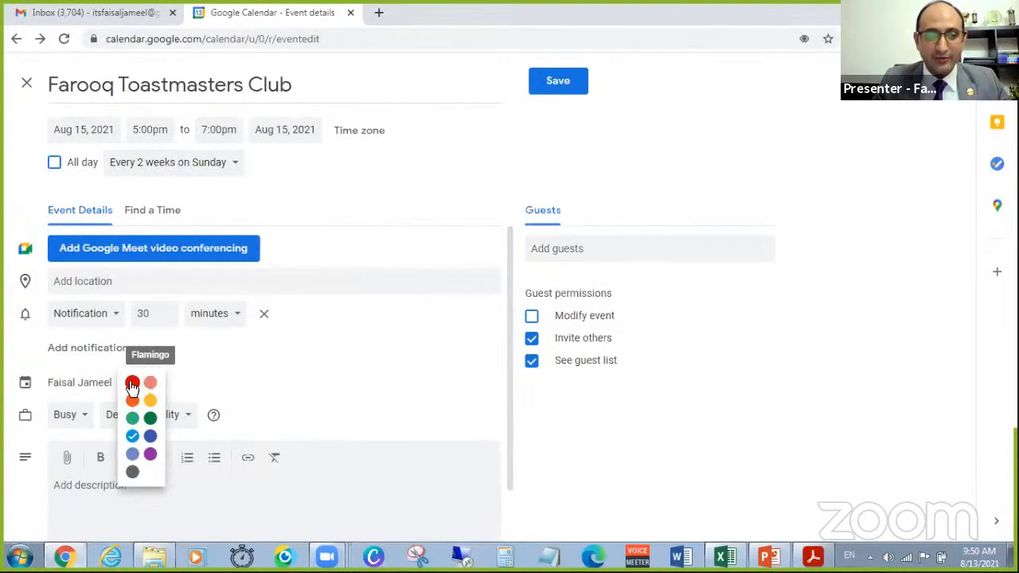
click(132, 385)
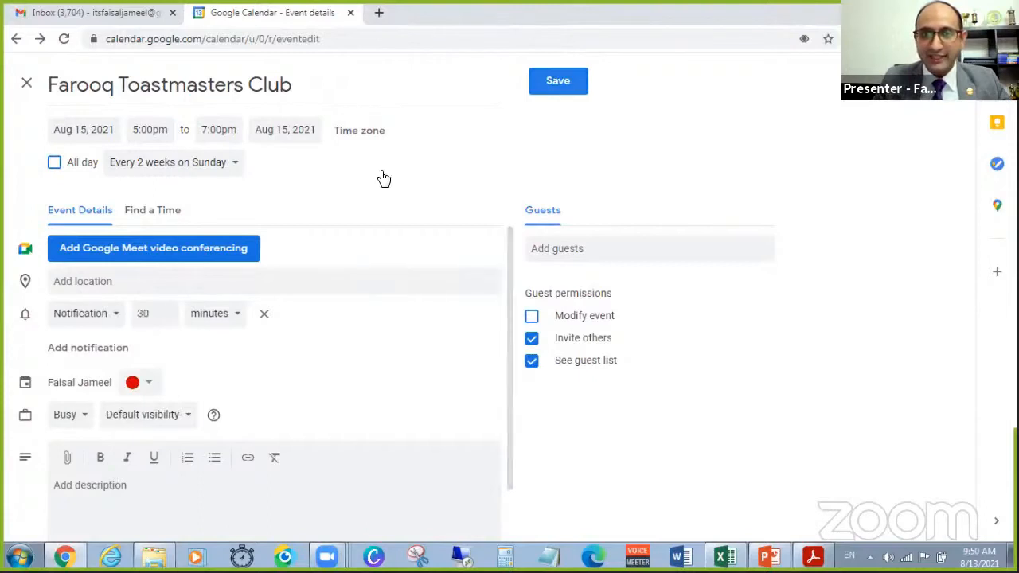
click(556, 81)
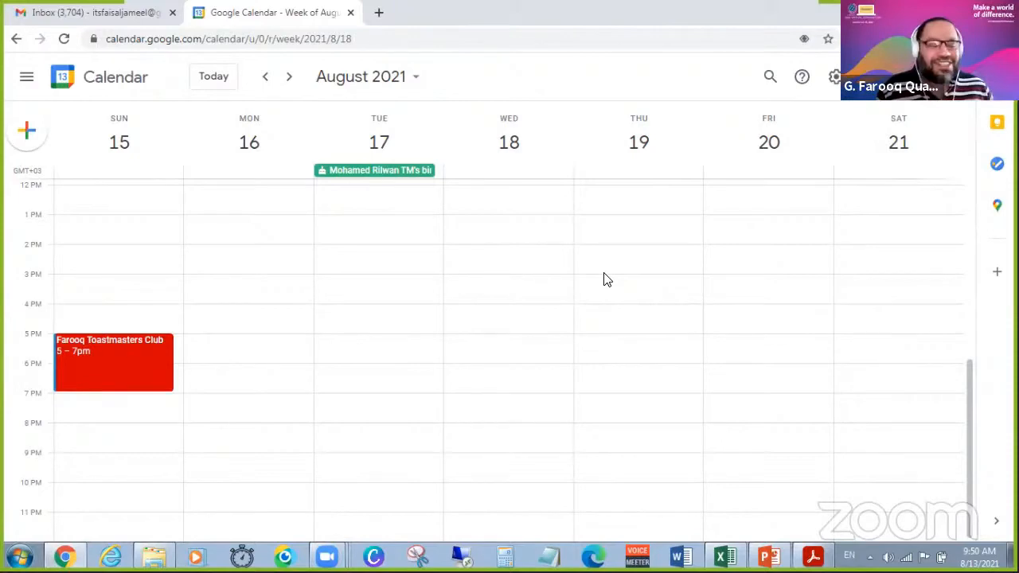
Check the recurring events in month view through September 2021, and compare the schedule, week and year views, ending on the year view.
key(m)
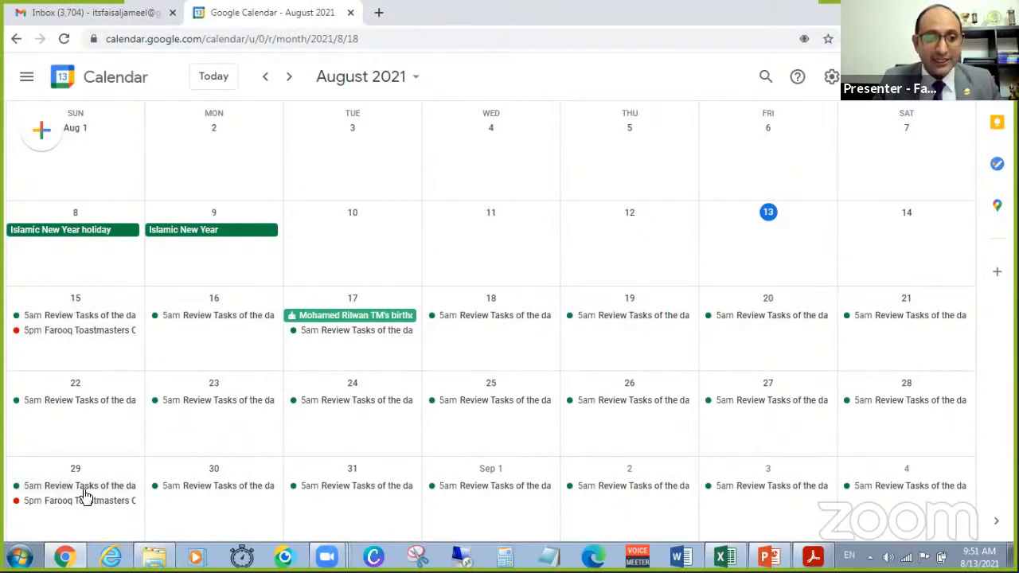
scroll(118, 436, down, 1)
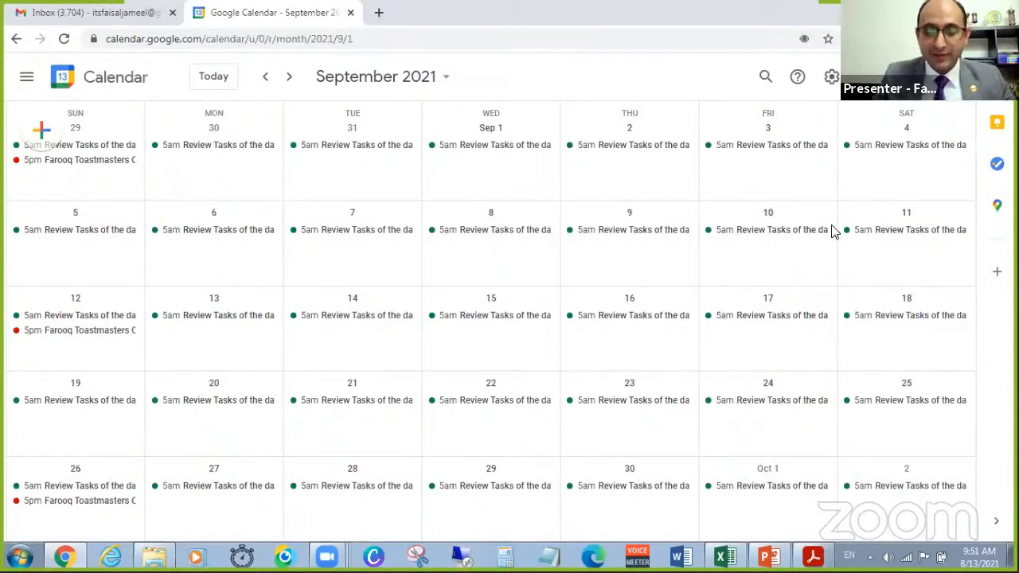
key(y)
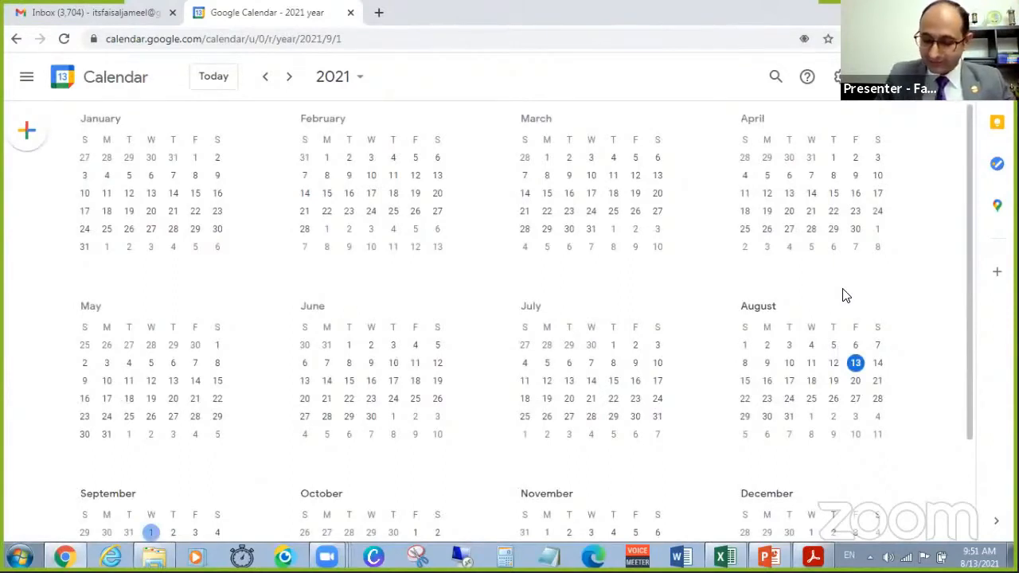
key(a)
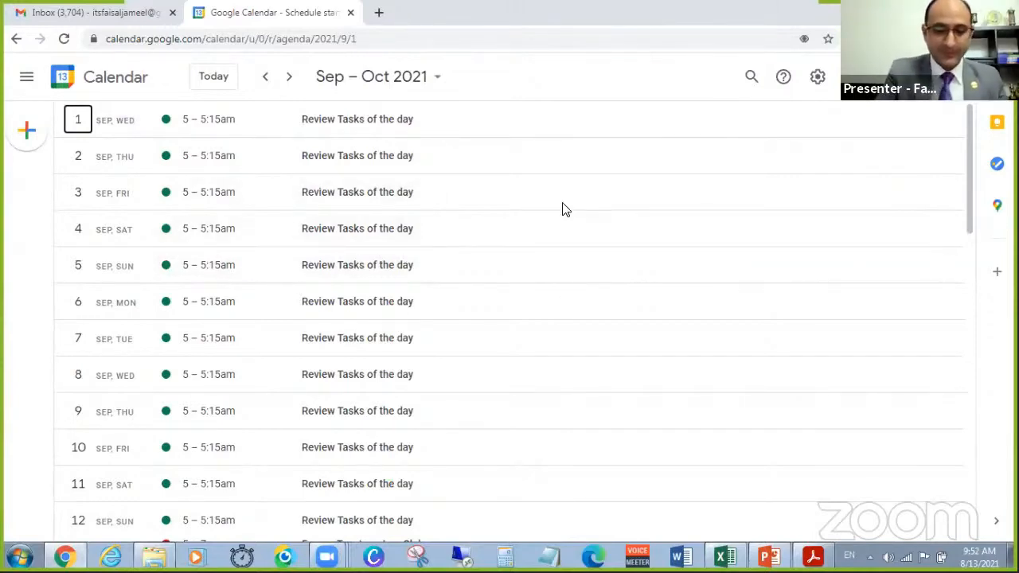
key(m)
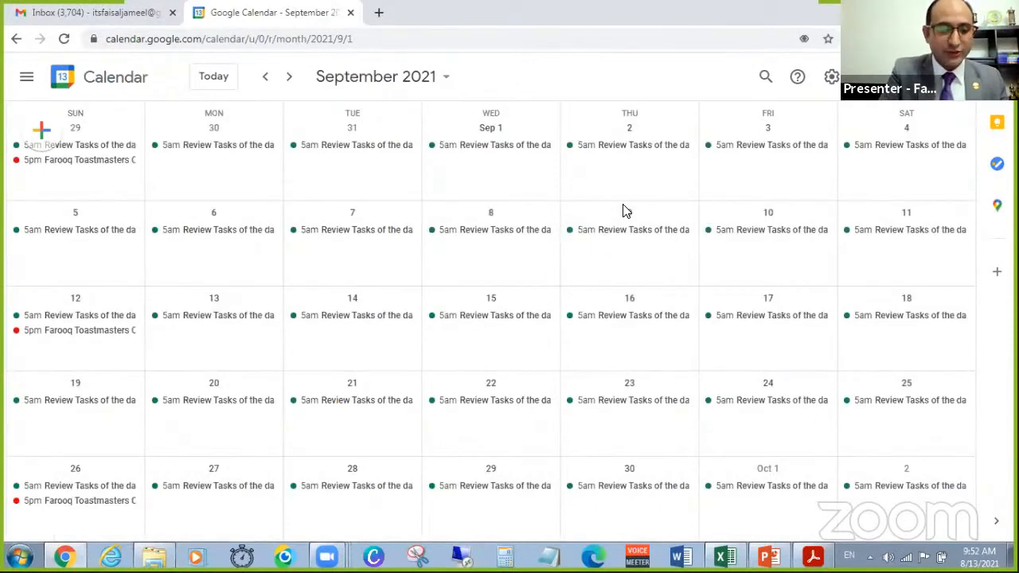
key(w)
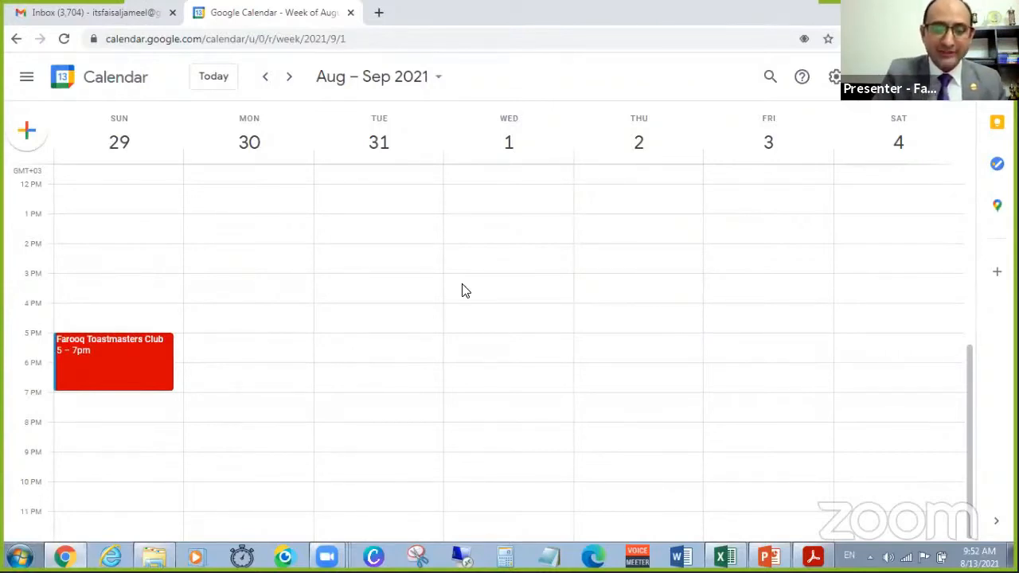
key(m)
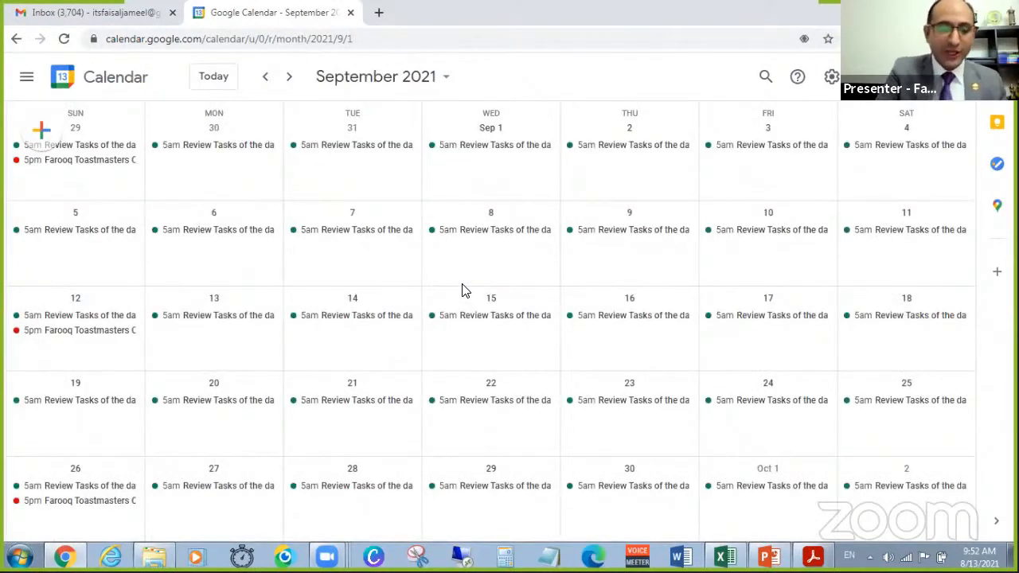
key(y)
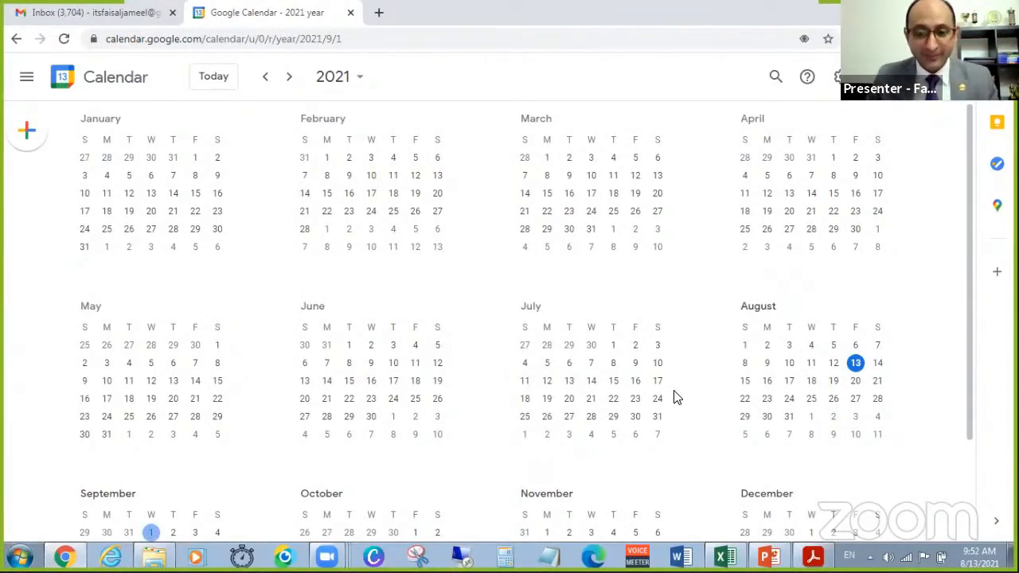
Switch to the District 20 Calendar 2020-2021 workbook in Excel and review its June to September items, selecting the 31-Aug Club Officer training deadline.
click(723, 555)
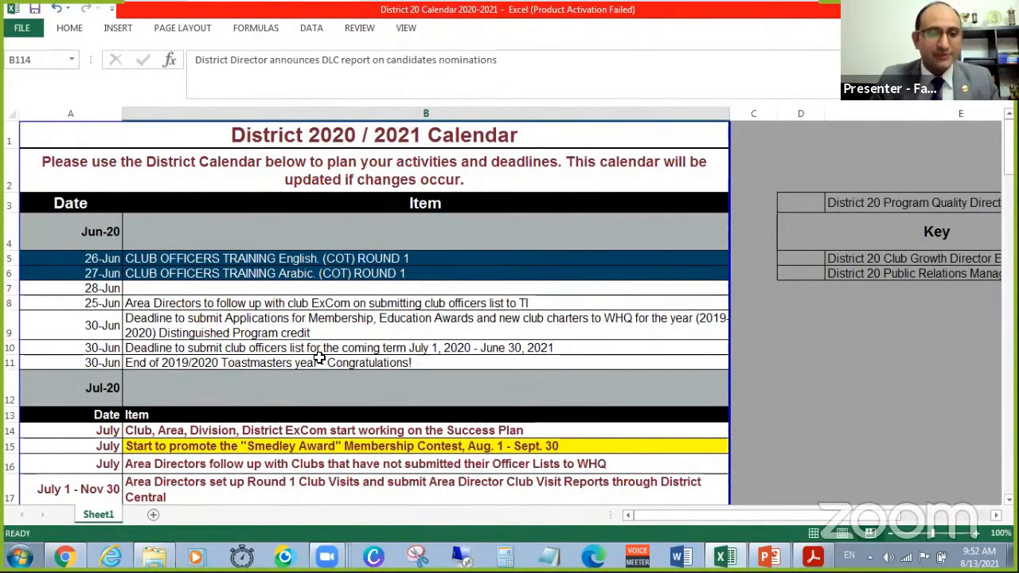
scroll(316, 355, down, 1)
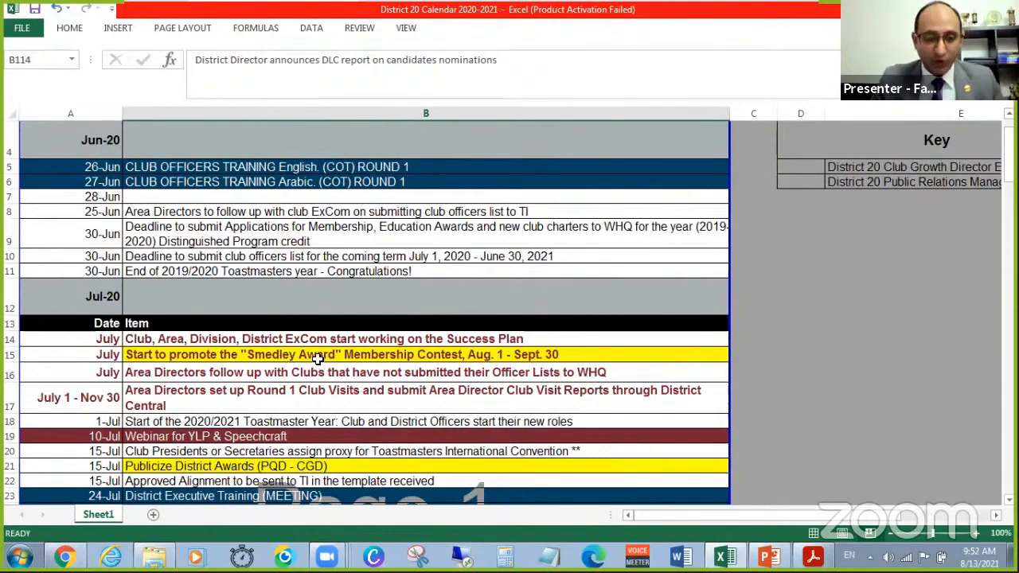
scroll(310, 360, down, 2)
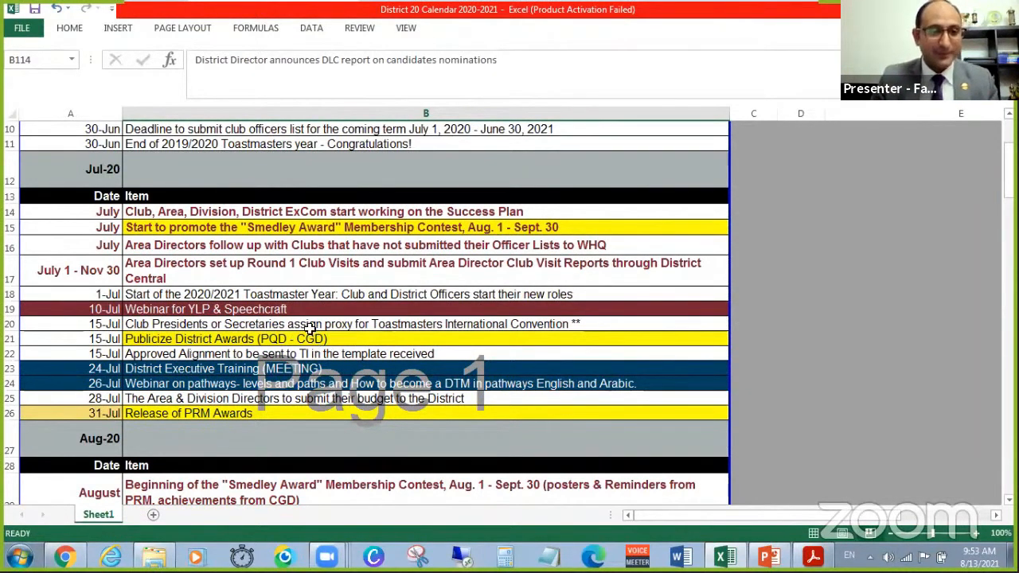
scroll(309, 326, down, 3)
scroll(299, 320, down, 2)
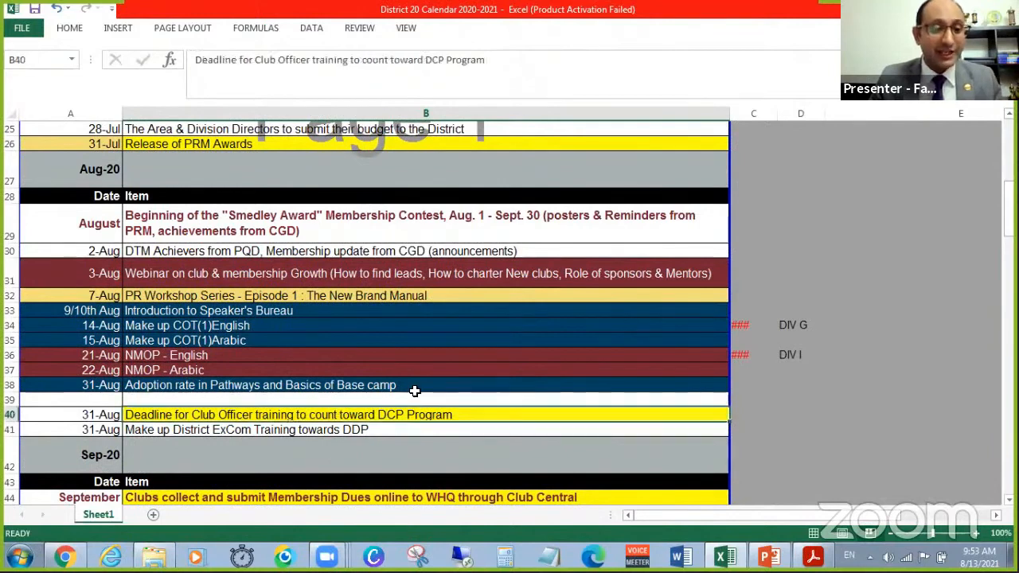
click(301, 413)
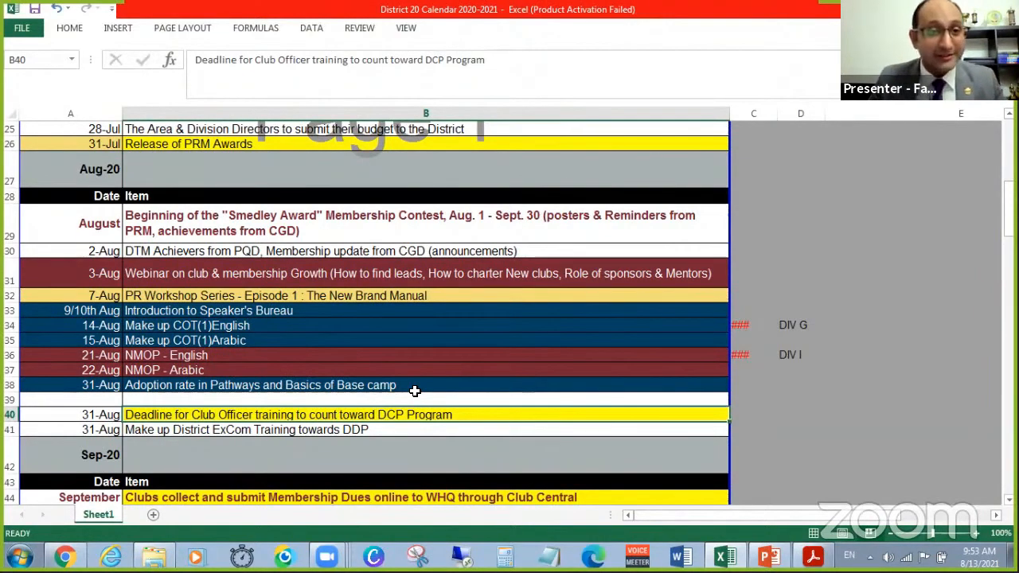
scroll(342, 338, down, 3)
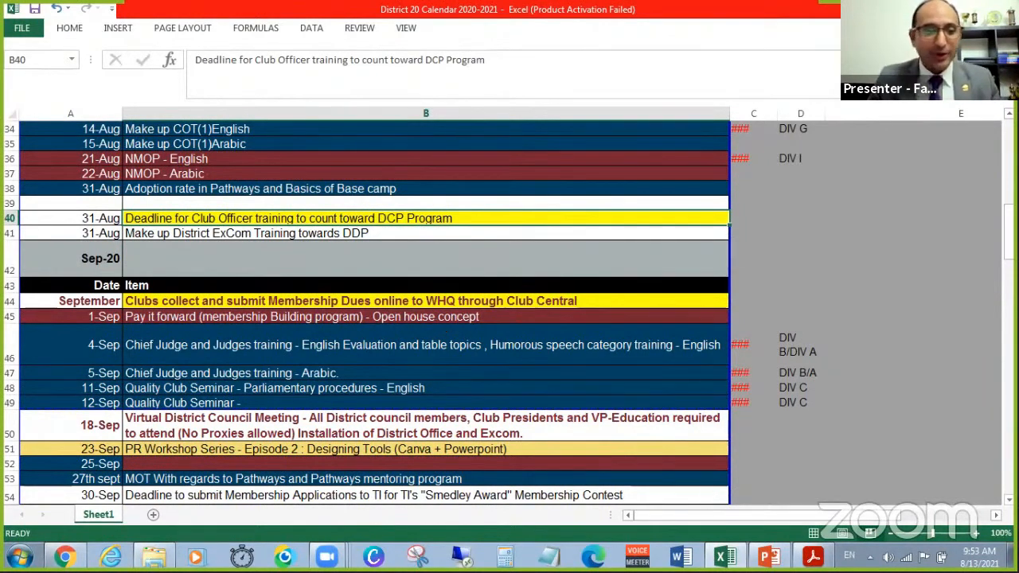
Return to Google Calendar in month view, then view the list of keyboard shortcuts and close it.
key(alt+Tab)
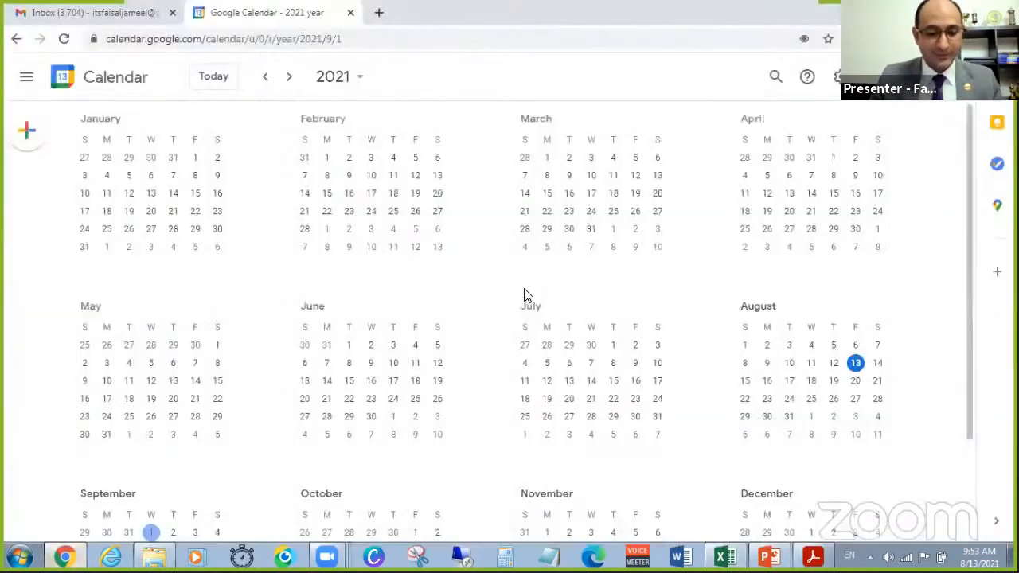
key(m)
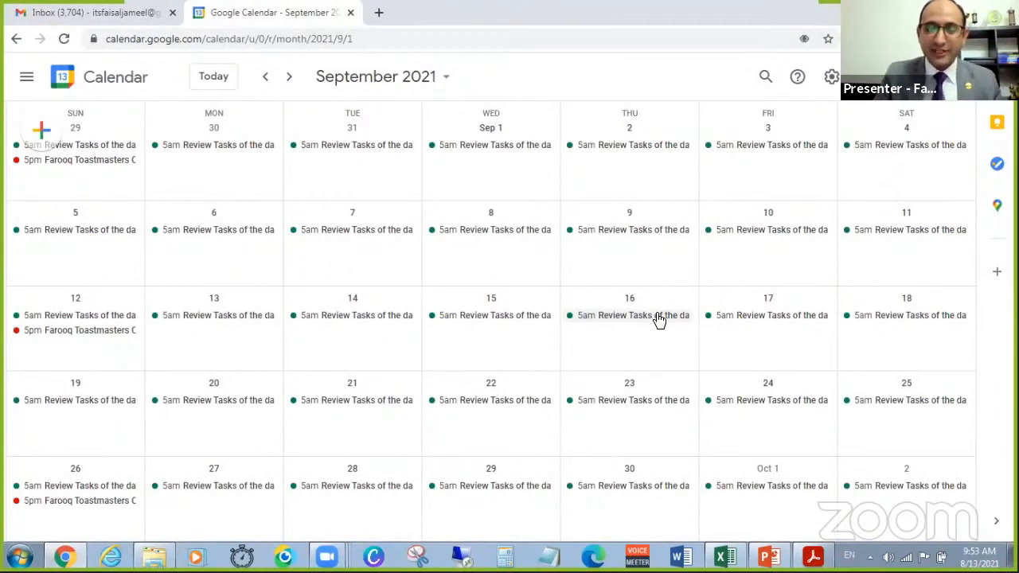
key(shift+slash)
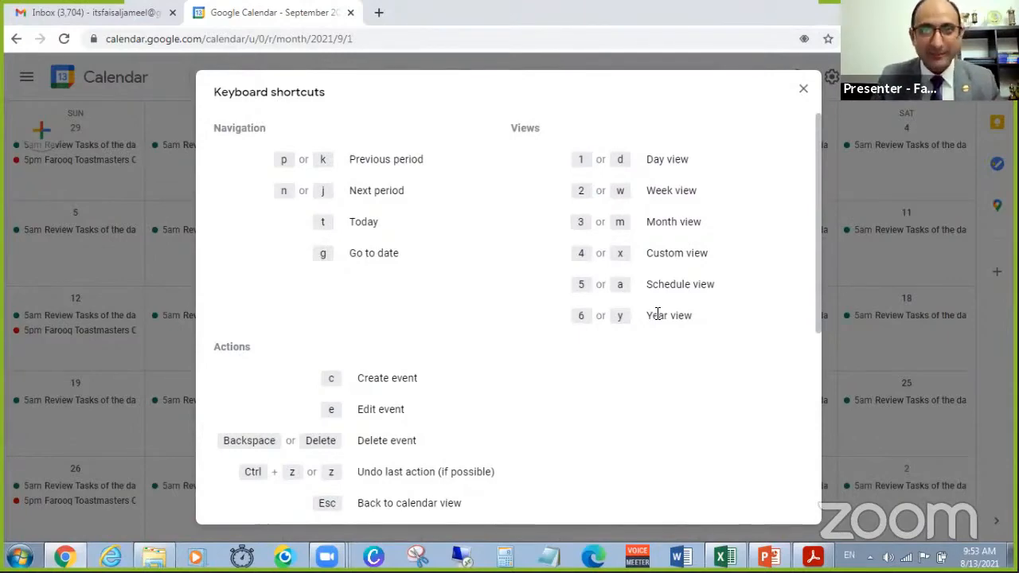
key(Escape)
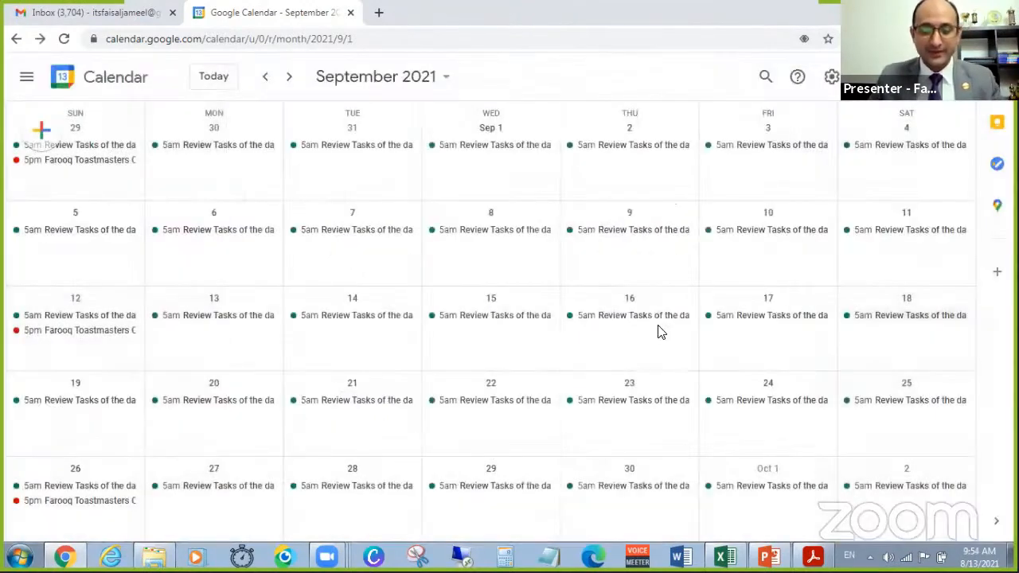
View the calendar by week and as a schedule, and return to the September 2021 month view.
key(w)
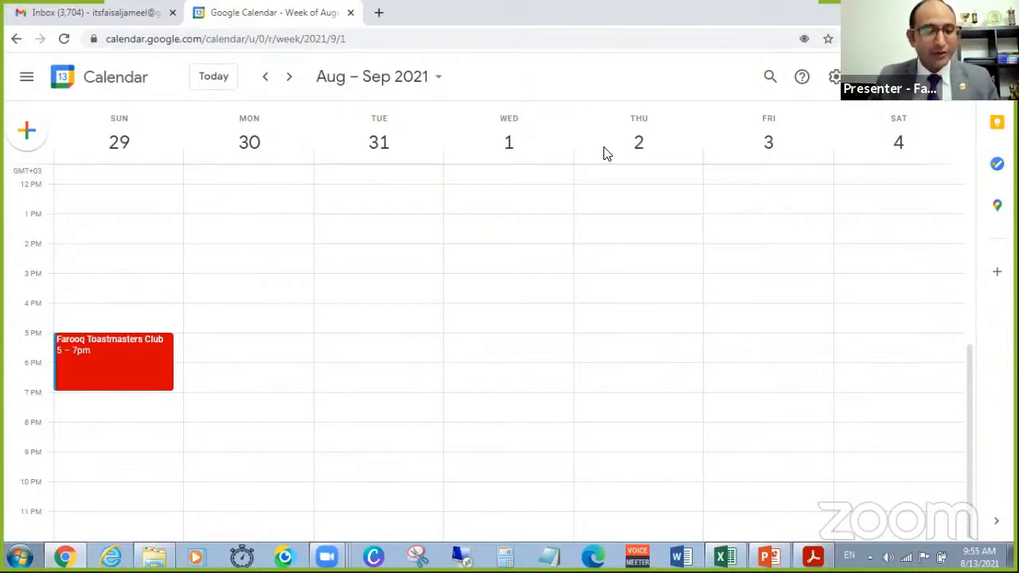
key(a)
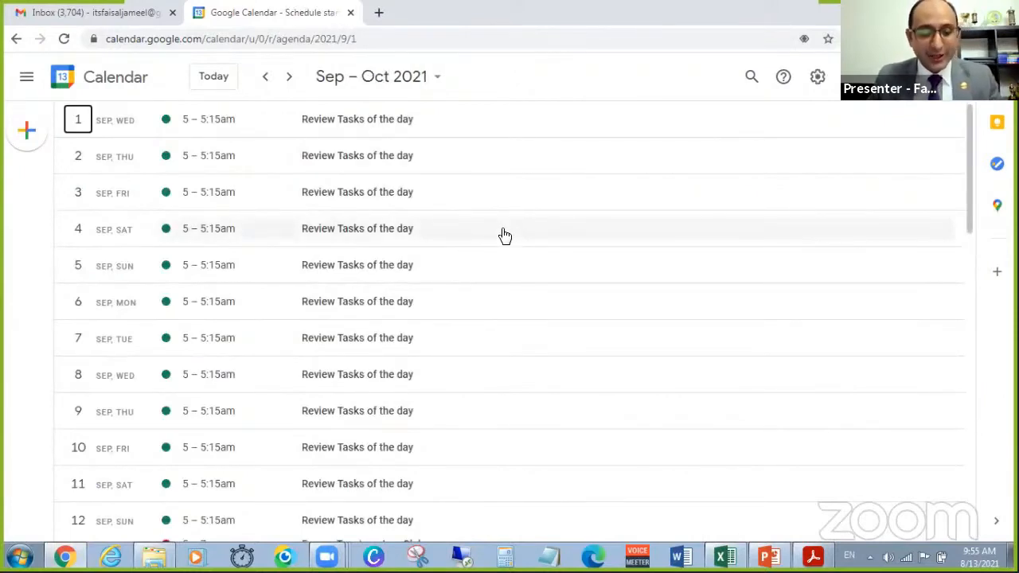
key(m)
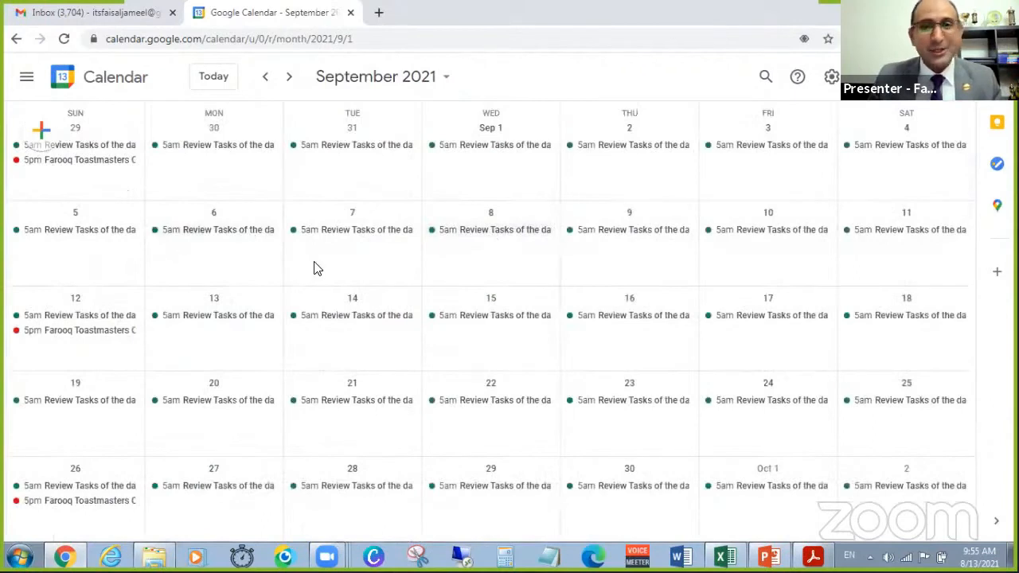